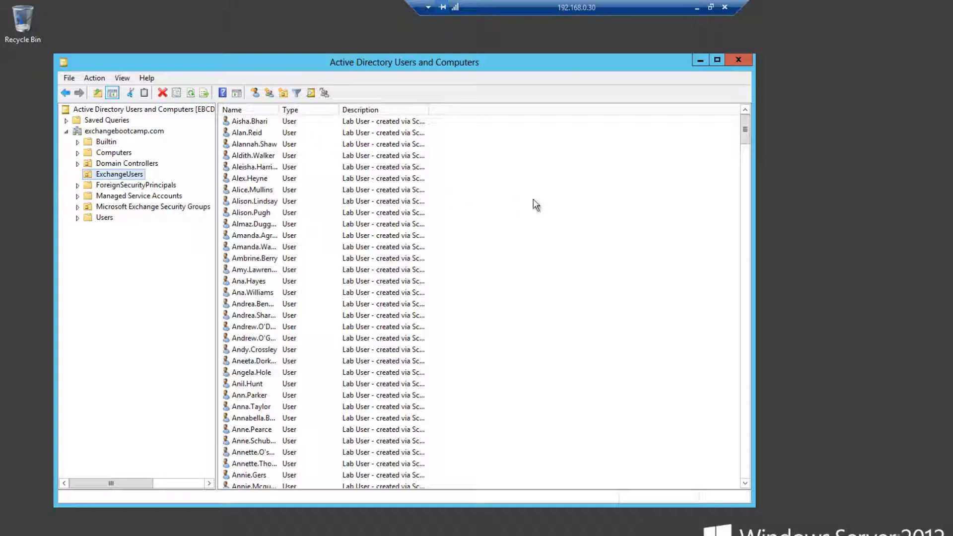
Create an organizational unit named Brisbane inside the ExchangeUsers organizational unit
{"action": "right_click", "coordinate": [123, 176]}
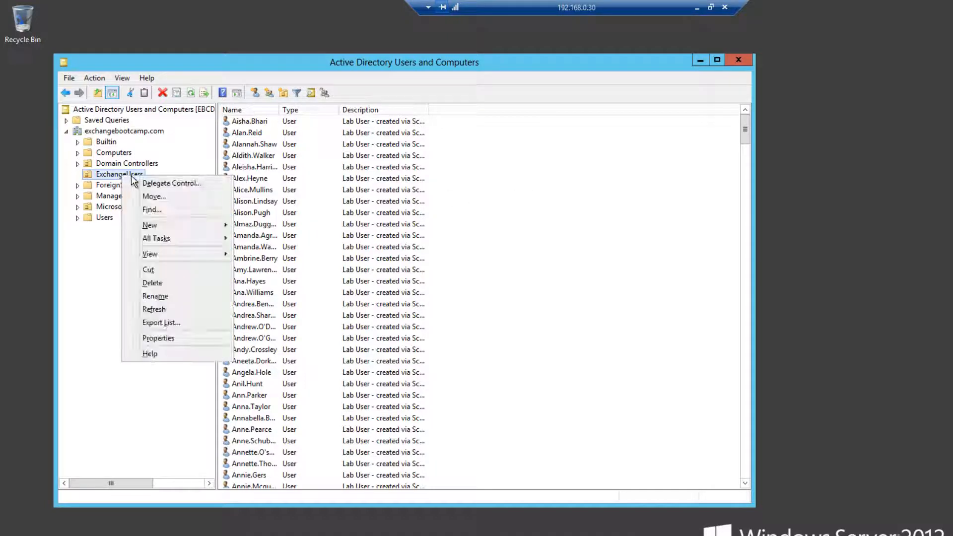
{"action": "mouse_move", "coordinate": [154, 222]}
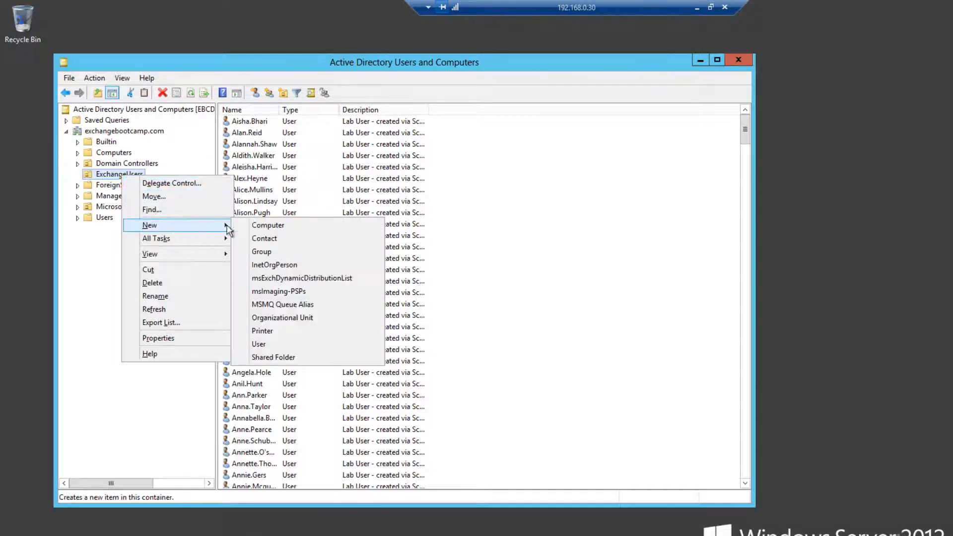
{"action": "left_click", "coordinate": [280, 317]}
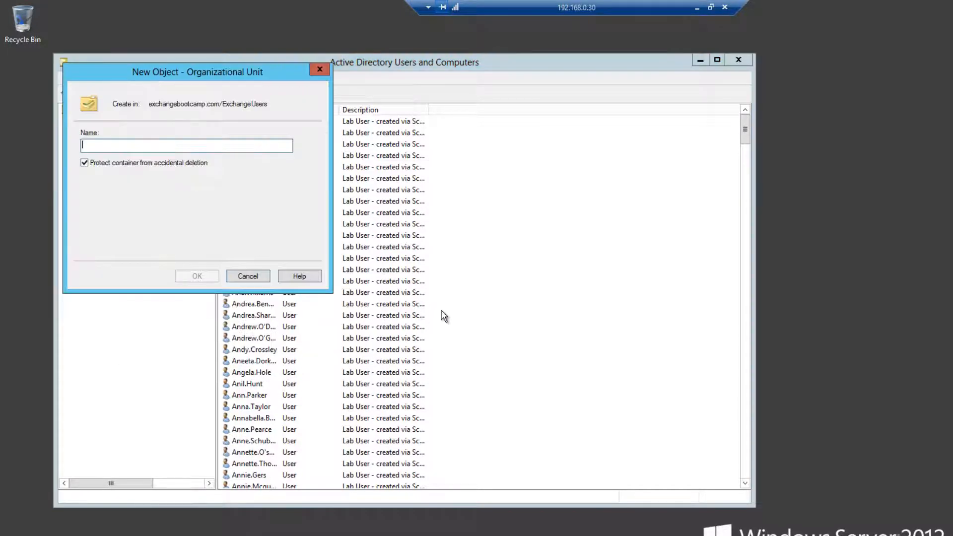
{"action": "type", "text": "Brisbane"}
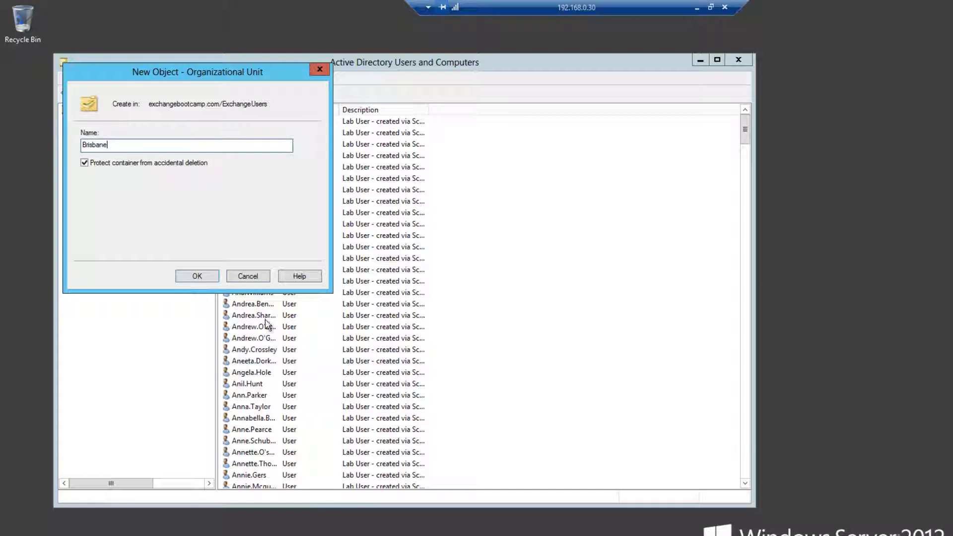
{"action": "left_click", "coordinate": [198, 275]}
Create an organizational unit named Sydney inside the ExchangeUsers organizational unit
{"action": "right_click", "coordinate": [127, 174]}
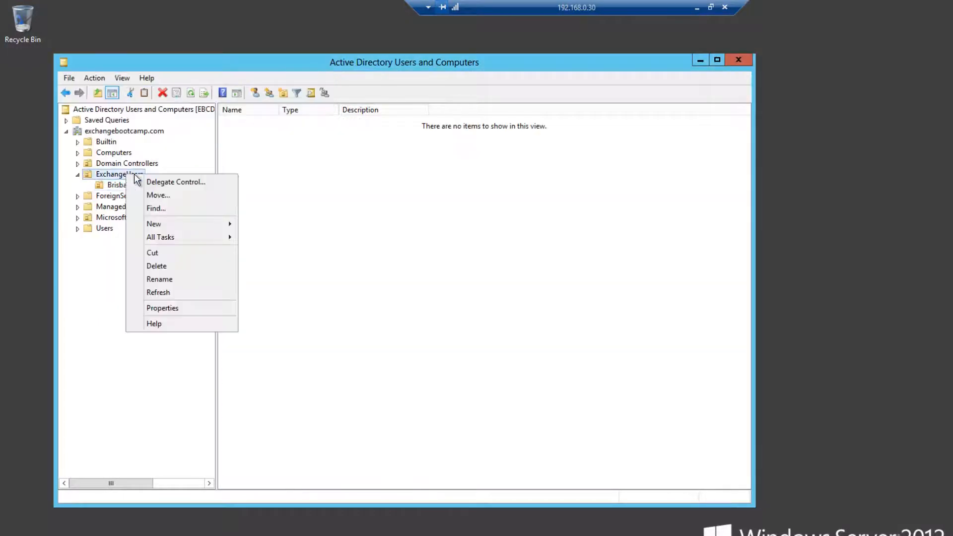
{"action": "mouse_move", "coordinate": [179, 225]}
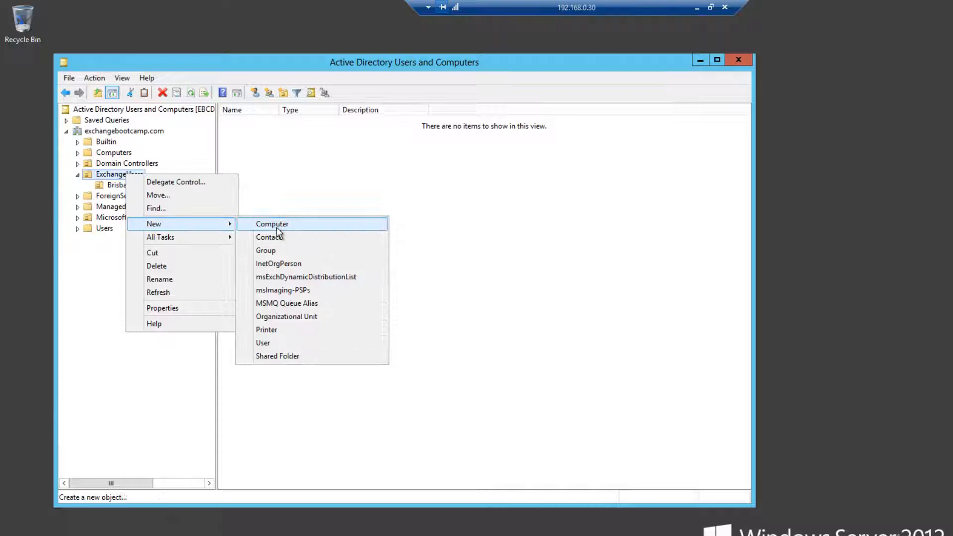
{"action": "left_click", "coordinate": [286, 325]}
{"action": "type", "text": "Sydney"}
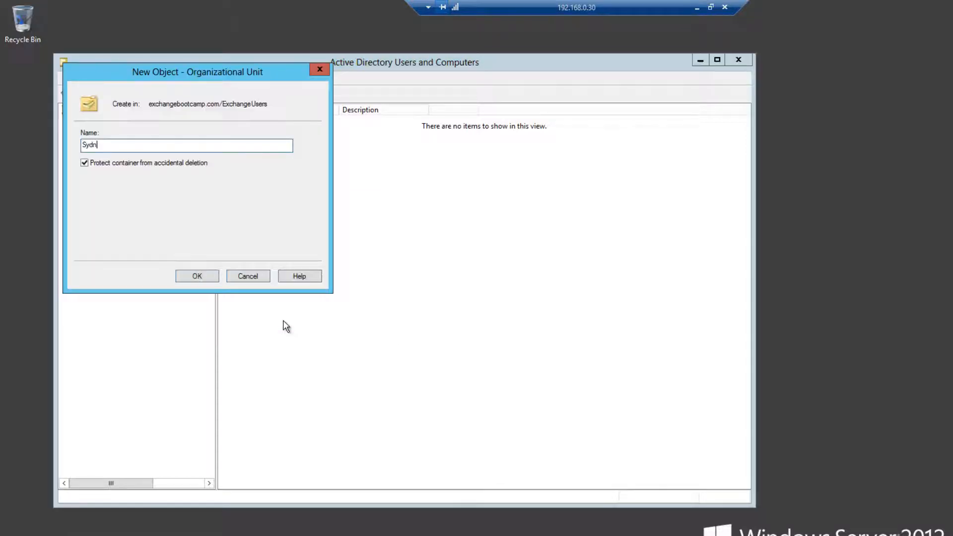
{"action": "key", "text": "Return"}
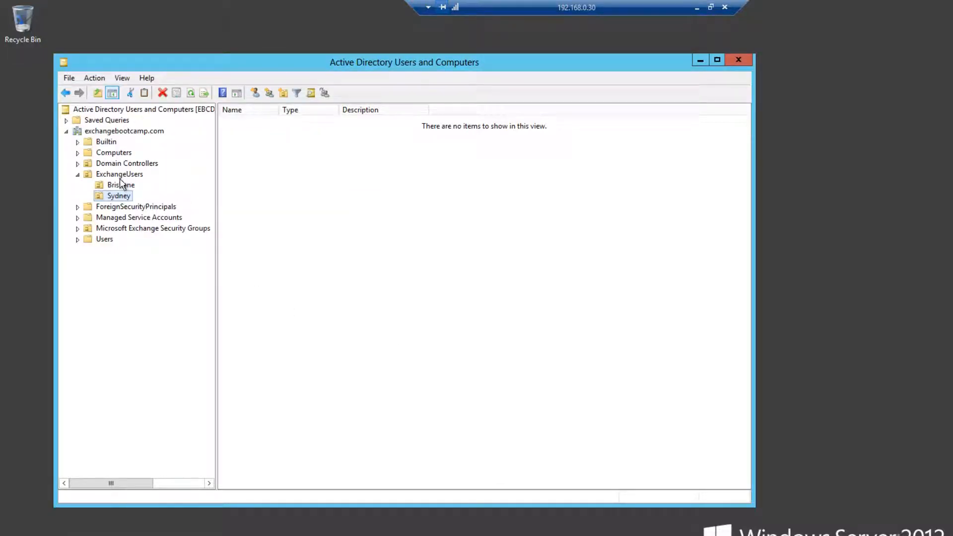
Create an organizational unit named Melbourne inside the ExchangeUsers organizational unit
{"action": "right_click", "coordinate": [120, 176]}
{"action": "mouse_move", "coordinate": [147, 225]}
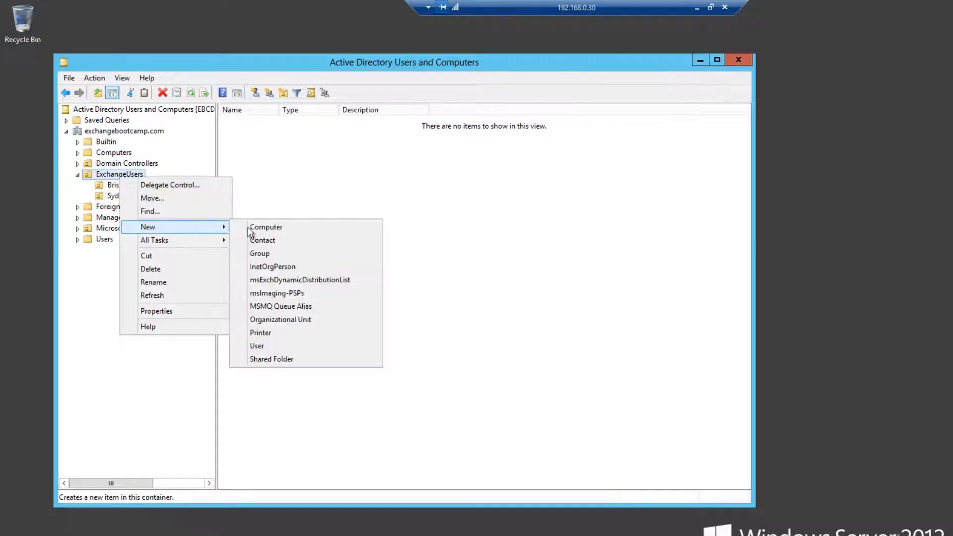
{"action": "left_click", "coordinate": [279, 325]}
{"action": "type", "text": "M"}
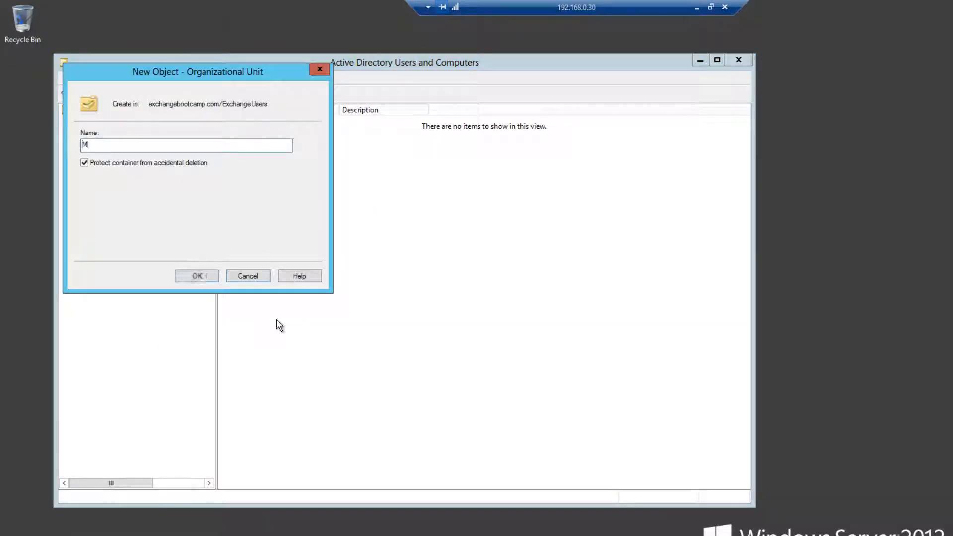
{"action": "type", "text": "elbourne"}
{"action": "key", "text": "Return"}
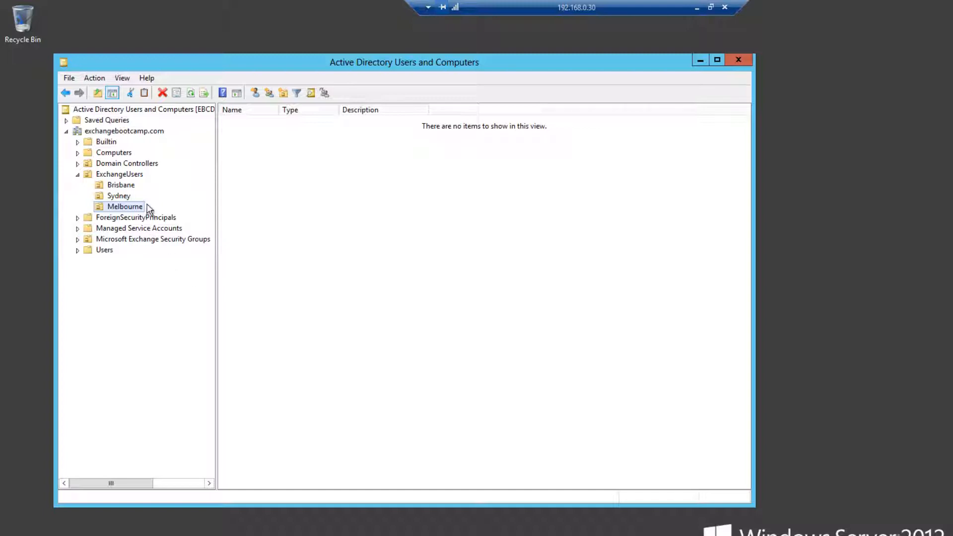
Move the first alphabetical block of ExchangeUsers accounts, starting with the A names, into Brisbane and suppress further move warnings
{"action": "left_click", "coordinate": [135, 176]}
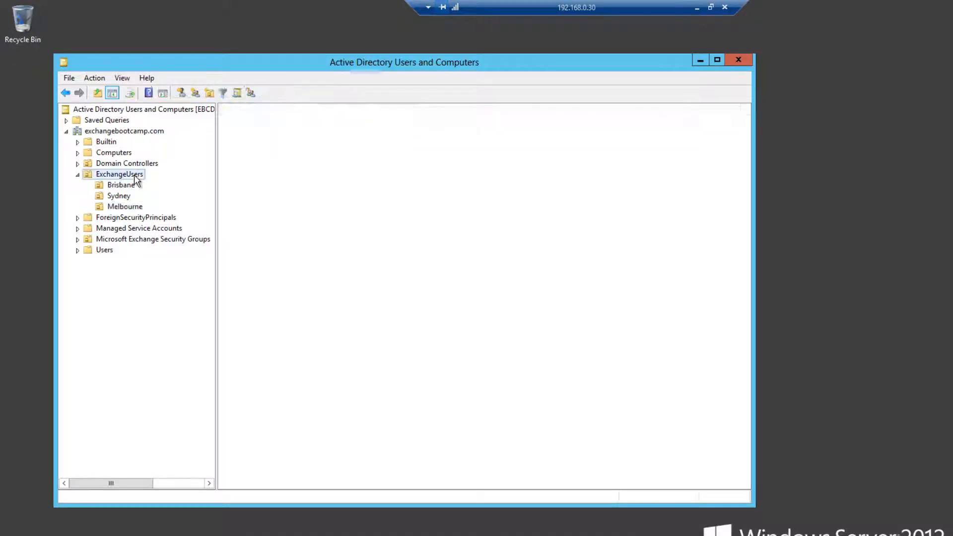
{"action": "left_click_drag", "start_coordinate": [279, 110], "coordinate": [365, 117]}
{"action": "left_click", "coordinate": [259, 157]}
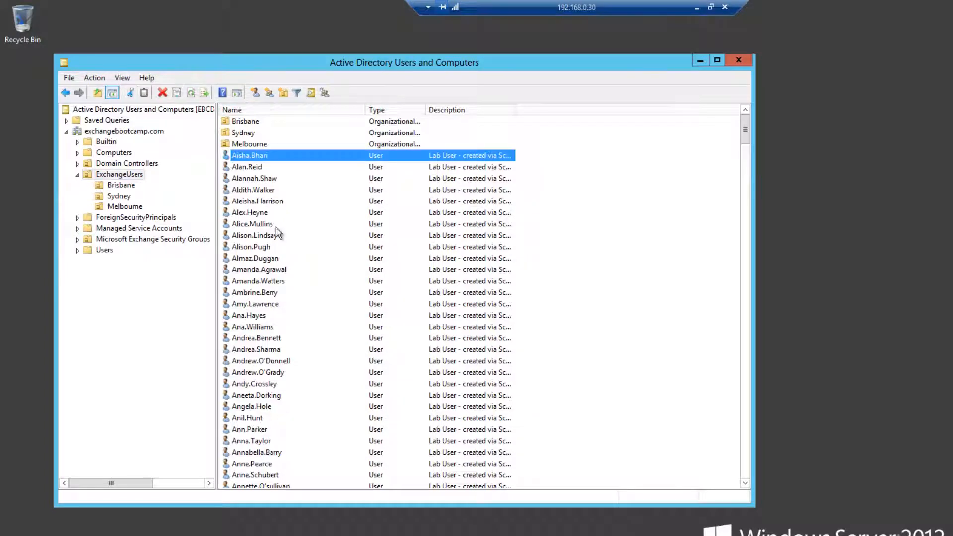
{"action": "scroll", "coordinate": [276, 403], "scroll_direction": "down", "scroll_amount": 3}
{"action": "left_click", "coordinate": [268, 428], "text": "shift"}
{"action": "scroll", "coordinate": [312, 417], "scroll_direction": "up", "scroll_amount": 3}
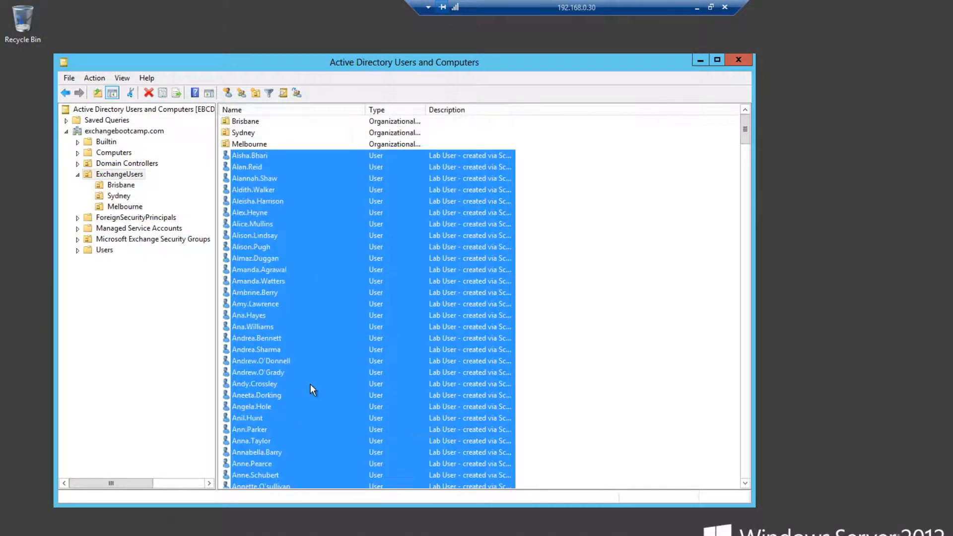
{"action": "left_click_drag", "start_coordinate": [287, 189], "coordinate": [246, 124]}
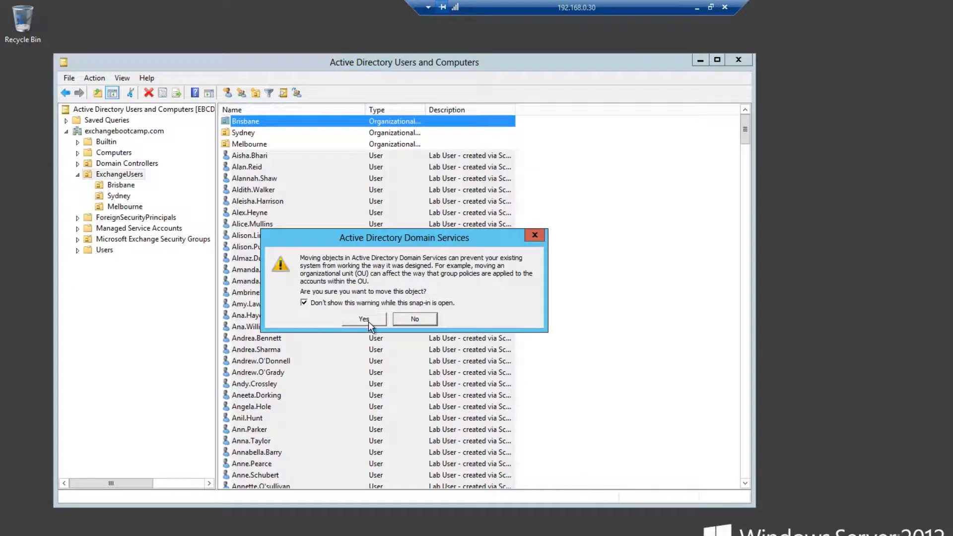
{"action": "left_click", "coordinate": [365, 319]}
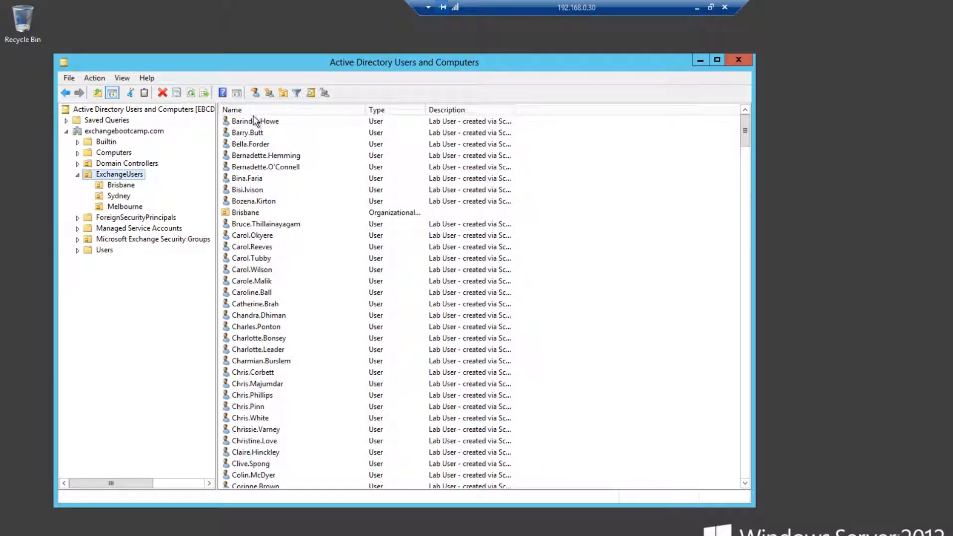
Move the block of user accounts from the early C names through the first I name into the Sydney organizational unit
{"action": "left_click", "coordinate": [246, 258]}
{"action": "scroll", "coordinate": [293, 320], "scroll_direction": "down", "scroll_amount": 6}
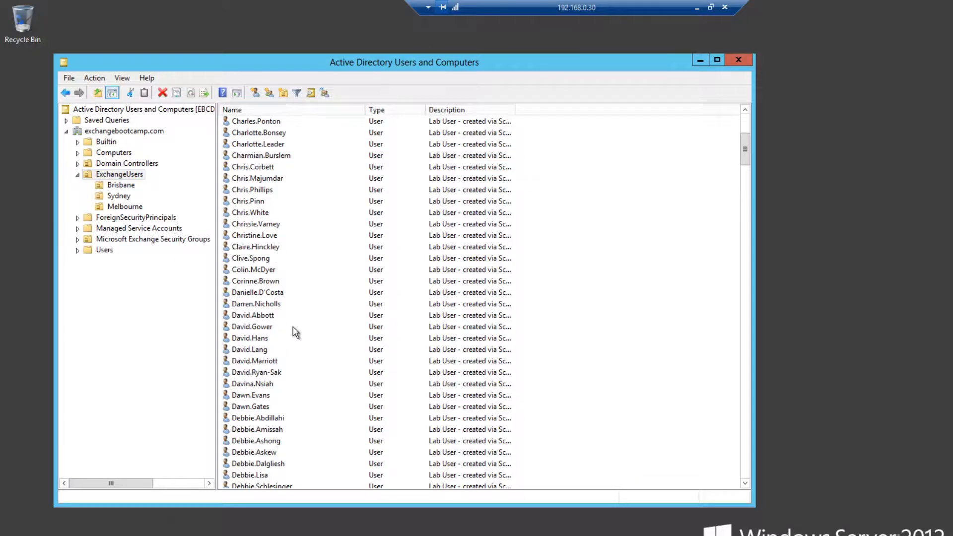
{"action": "scroll", "coordinate": [296, 332], "scroll_direction": "down", "scroll_amount": 9}
{"action": "scroll", "coordinate": [299, 412], "scroll_direction": "down", "scroll_amount": 14}
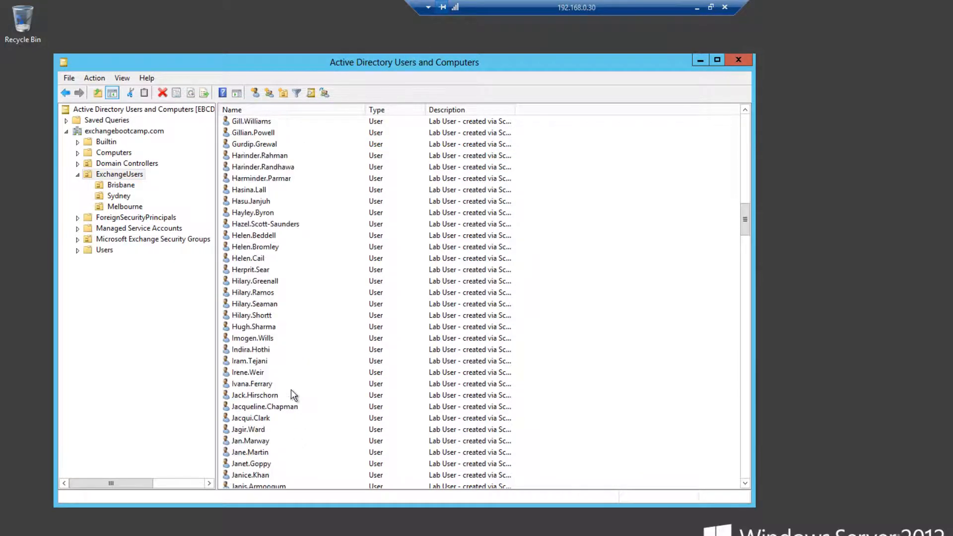
{"action": "left_click", "coordinate": [286, 338], "text": "shift"}
{"action": "left_click_drag", "start_coordinate": [273, 190], "coordinate": [120, 196]}
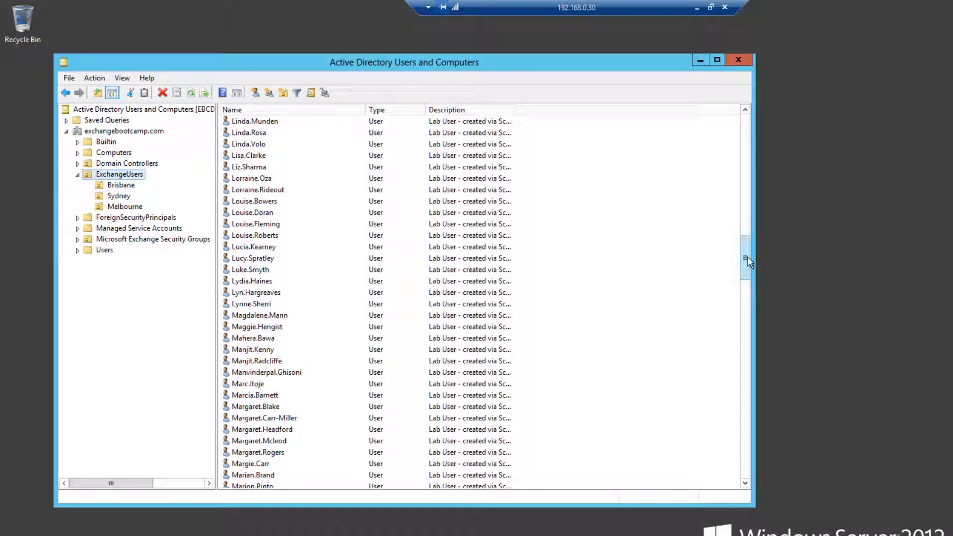
Sort the ExchangeUsers list by type and move all remaining user accounts into the Melbourne organizational unit
{"action": "left_click_drag", "start_coordinate": [748, 257], "coordinate": [746, 114]}
{"action": "left_click", "coordinate": [397, 109]}
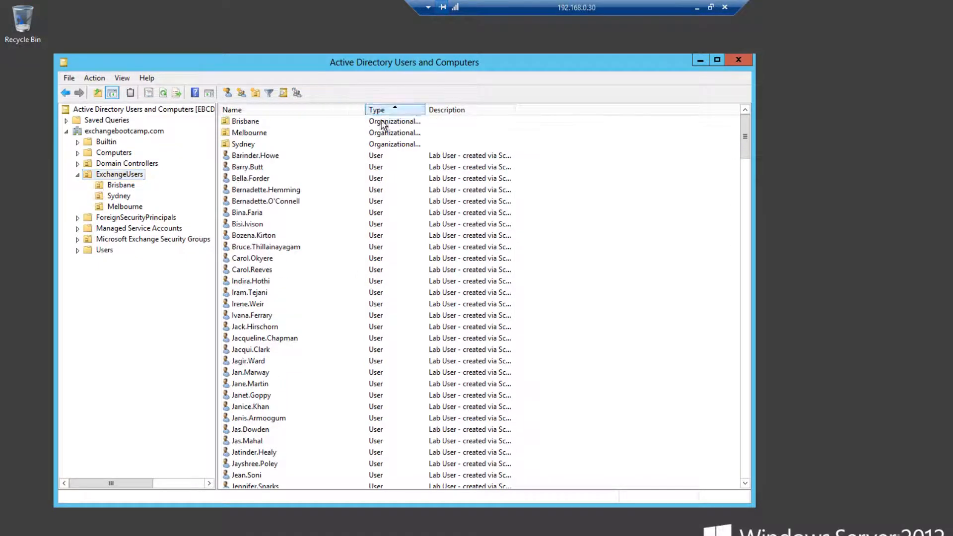
{"action": "left_click", "coordinate": [253, 157]}
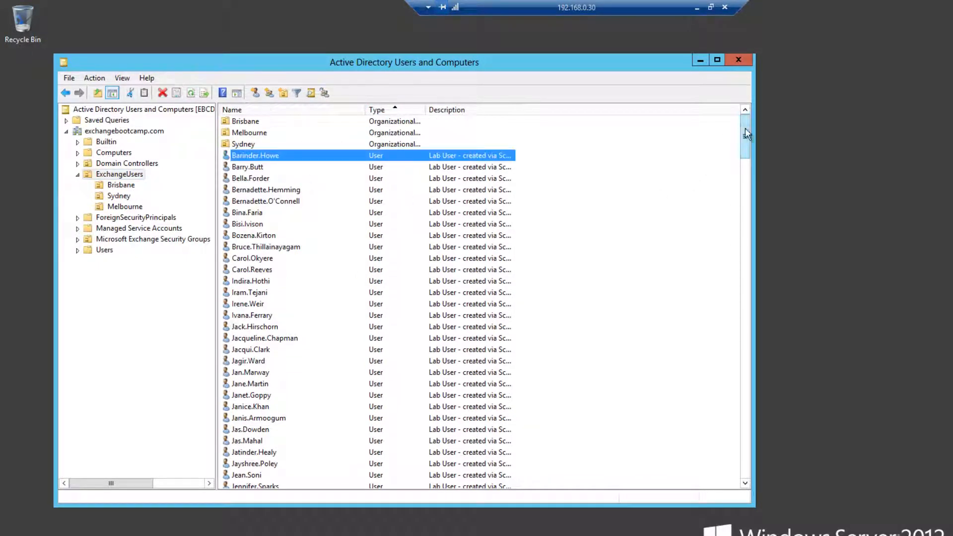
{"action": "left_click_drag", "start_coordinate": [746, 133], "coordinate": [705, 469]}
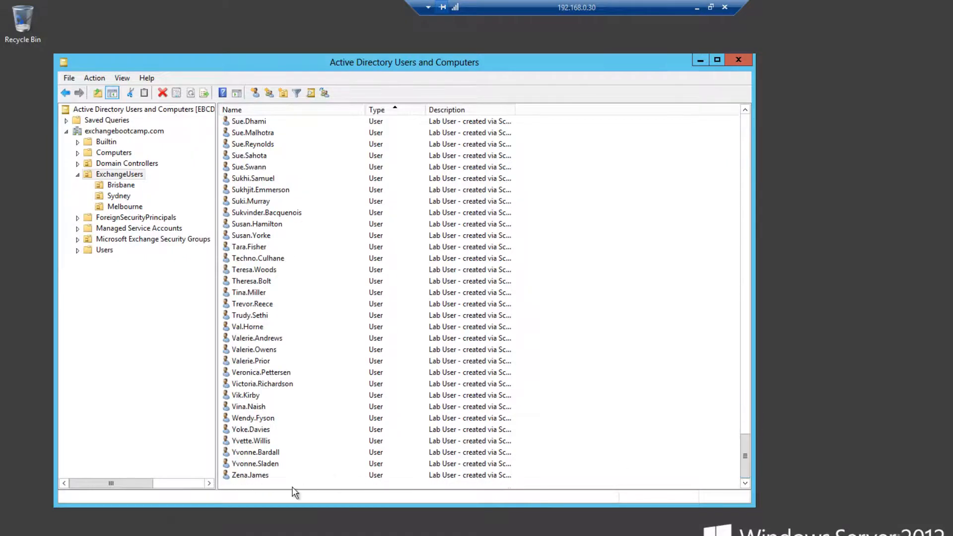
{"action": "left_click", "coordinate": [263, 474], "text": "shift"}
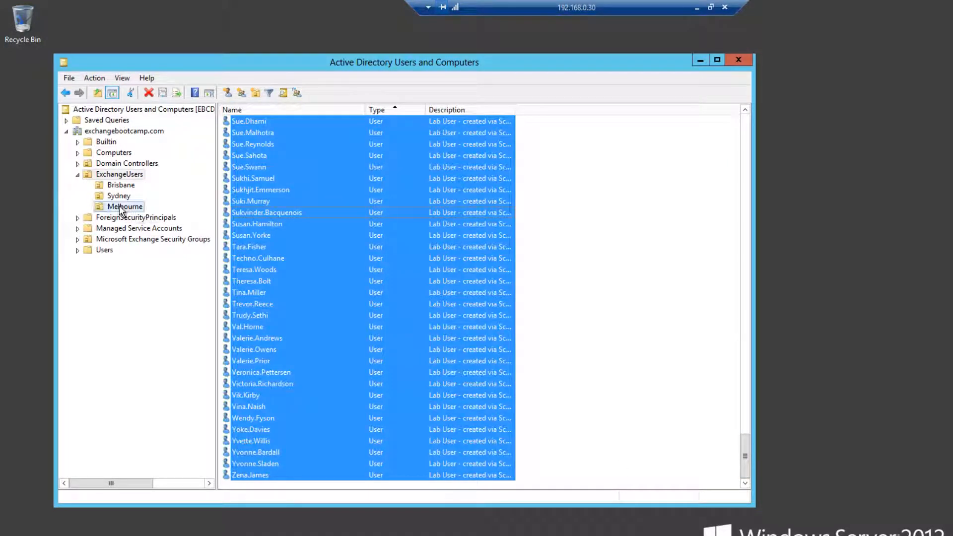
{"action": "left_click_drag", "start_coordinate": [121, 210], "coordinate": [123, 209]}
Check the contents of the Brisbane, Sydney and Melbourne organizational units, ending back at ExchangeUsers
{"action": "left_click", "coordinate": [130, 185]}
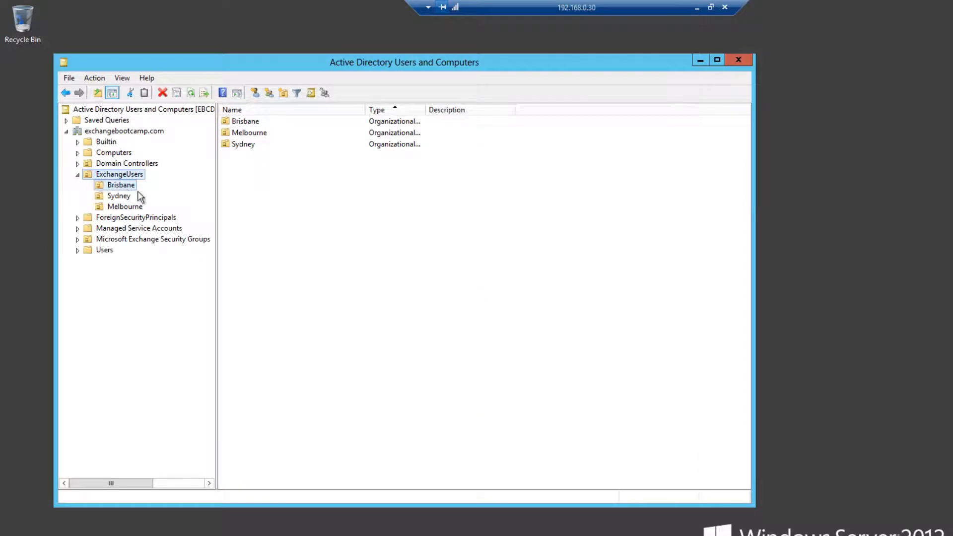
{"action": "left_click", "coordinate": [123, 197]}
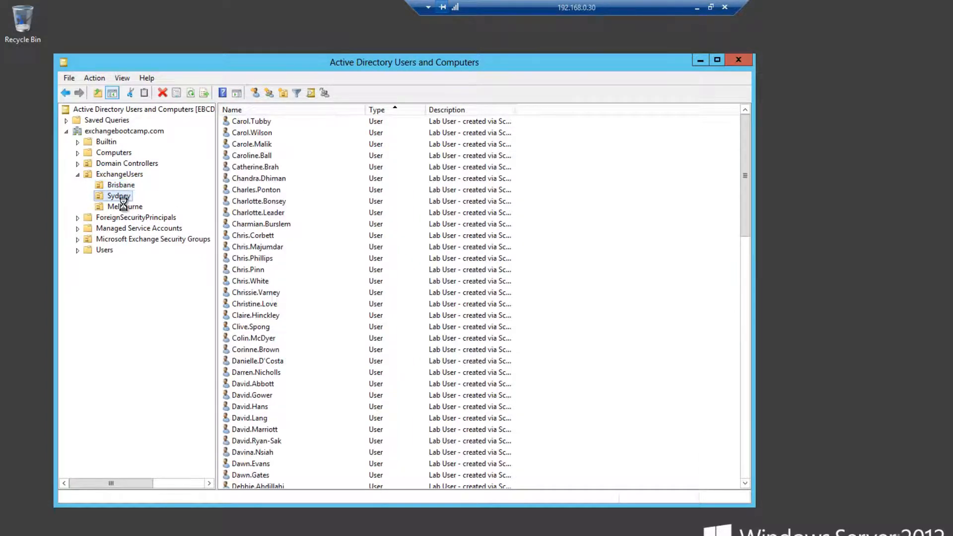
{"action": "left_click", "coordinate": [125, 207]}
{"action": "left_click", "coordinate": [119, 174]}
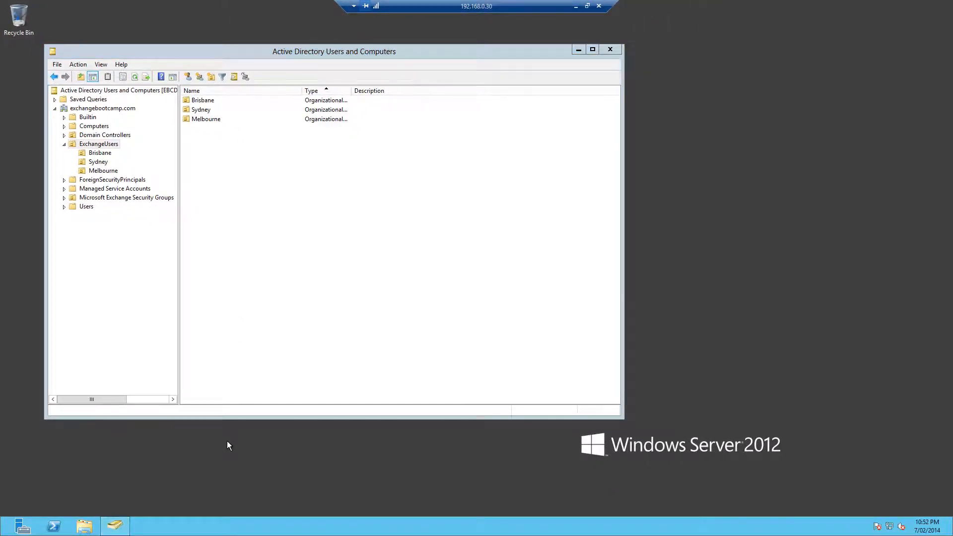
Switch to Internet Explorer, reposition its window and dismiss the Smart Search banner on the Bing page
{"action": "key", "text": "super"}
{"action": "left_click", "coordinate": [182, 248]}
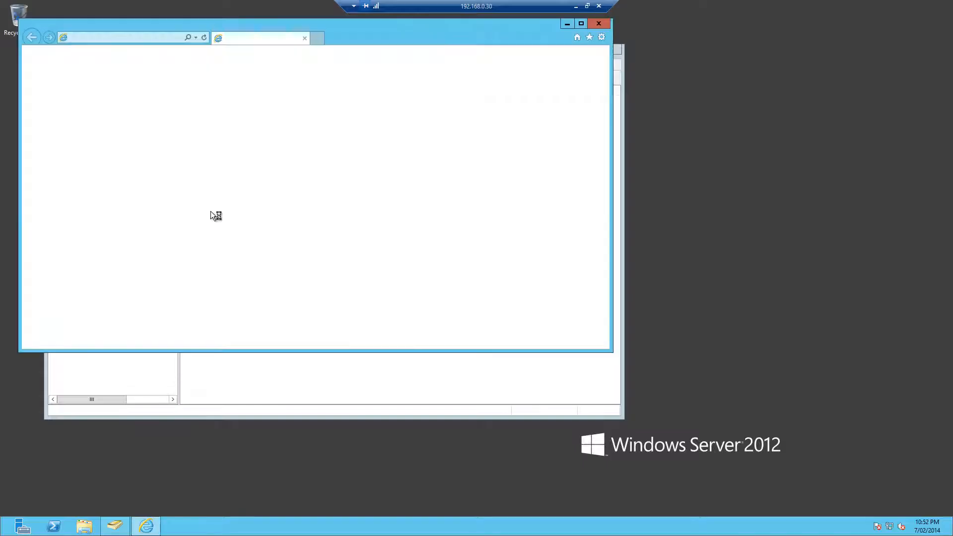
{"action": "left_click_drag", "start_coordinate": [231, 28], "coordinate": [280, 112]}
{"action": "left_click_drag", "start_coordinate": [435, 105], "coordinate": [436, 21]}
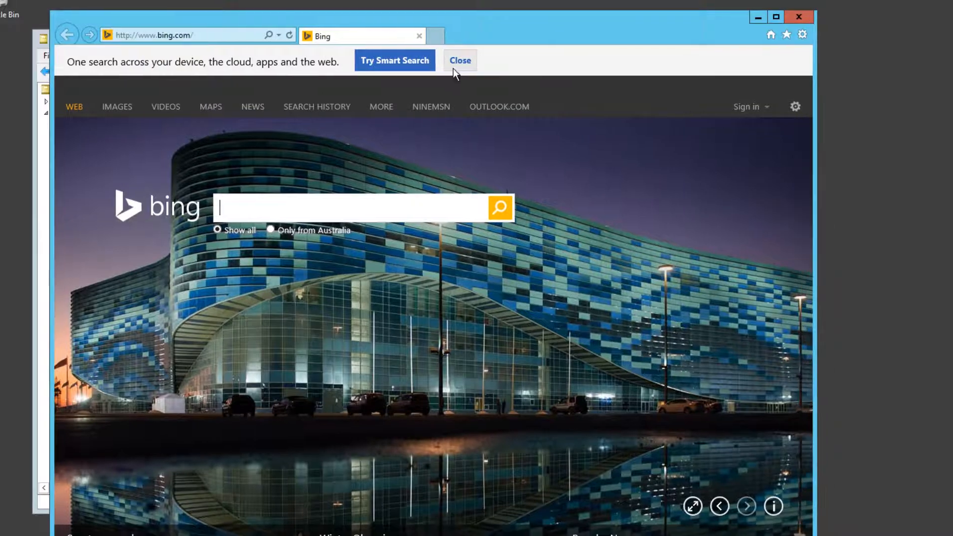
{"action": "left_click", "coordinate": [455, 63]}
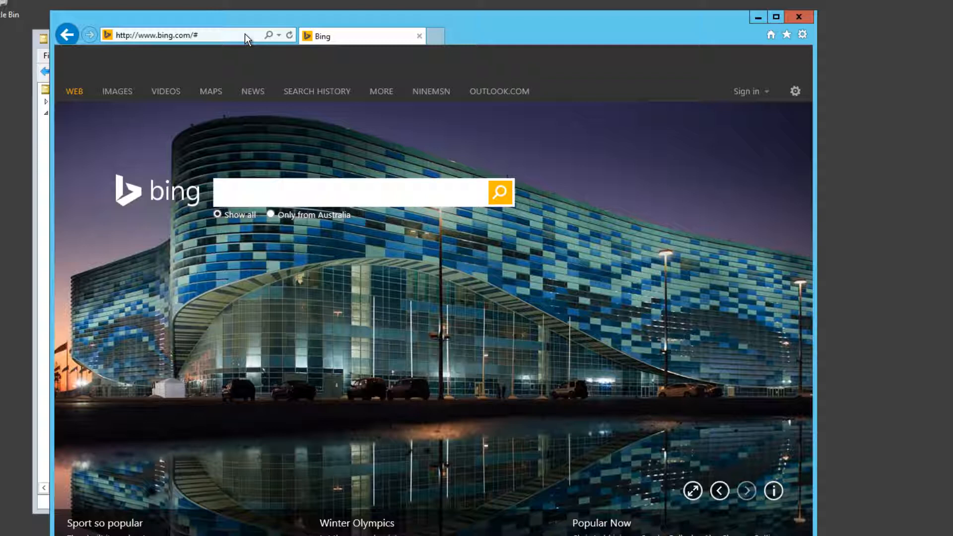
{"action": "left_click", "coordinate": [210, 37]}
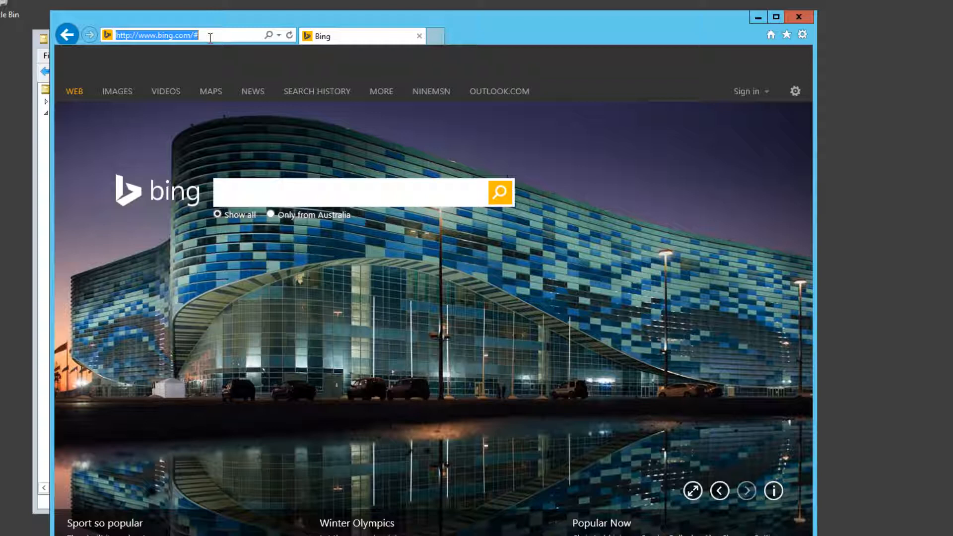
{"action": "type", "text": "https:/"}
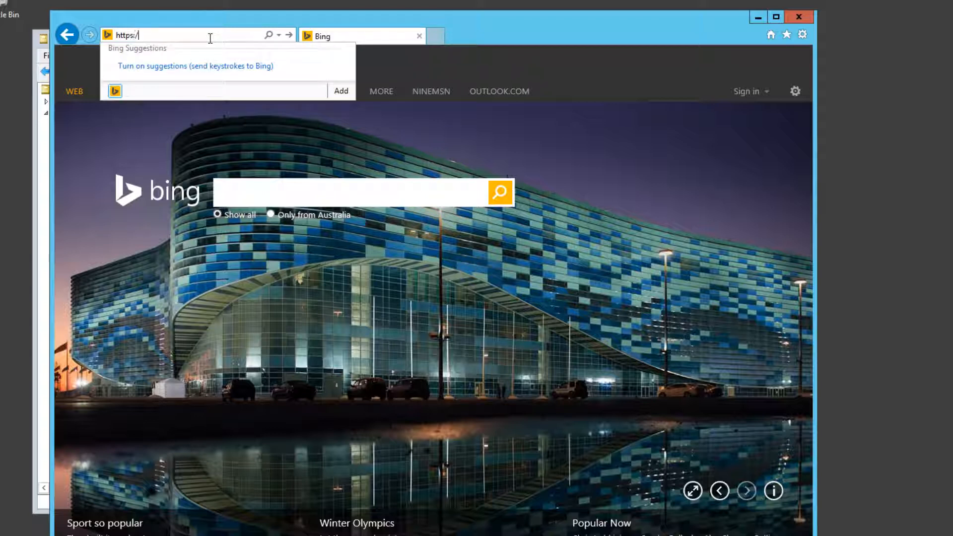
{"action": "type", "text": "/mail.exc"}
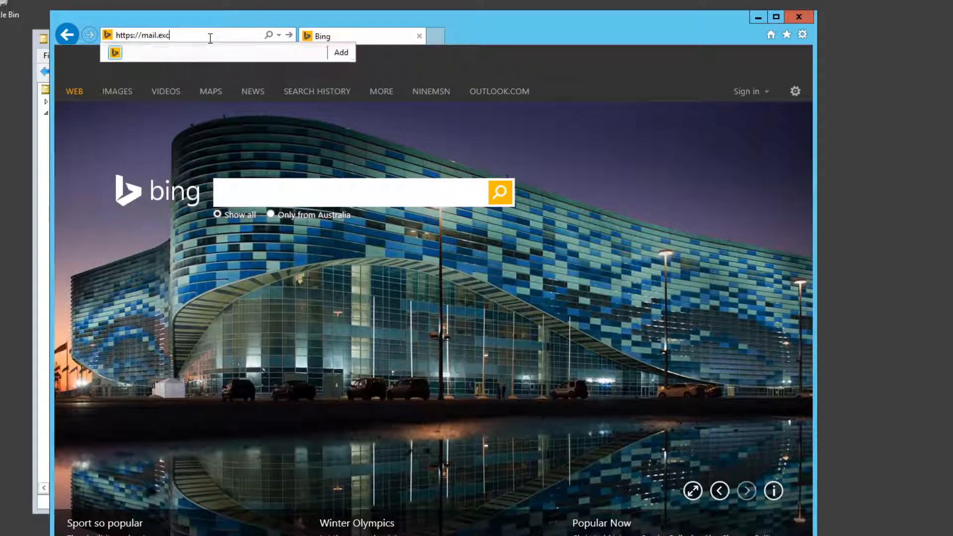
{"action": "type", "text": "hangebootcamp.com/ecp"}
{"action": "key", "text": "Return"}
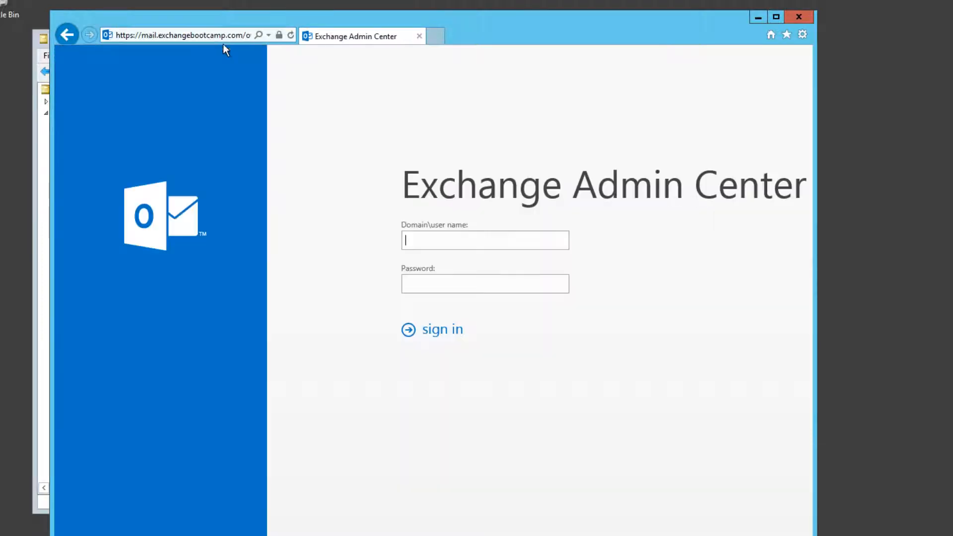
Widen the browser window and sign in to the Exchange Admin Center as ebc\administrator with the account password
{"action": "left_click_drag", "start_coordinate": [816, 276], "coordinate": [948, 273]}
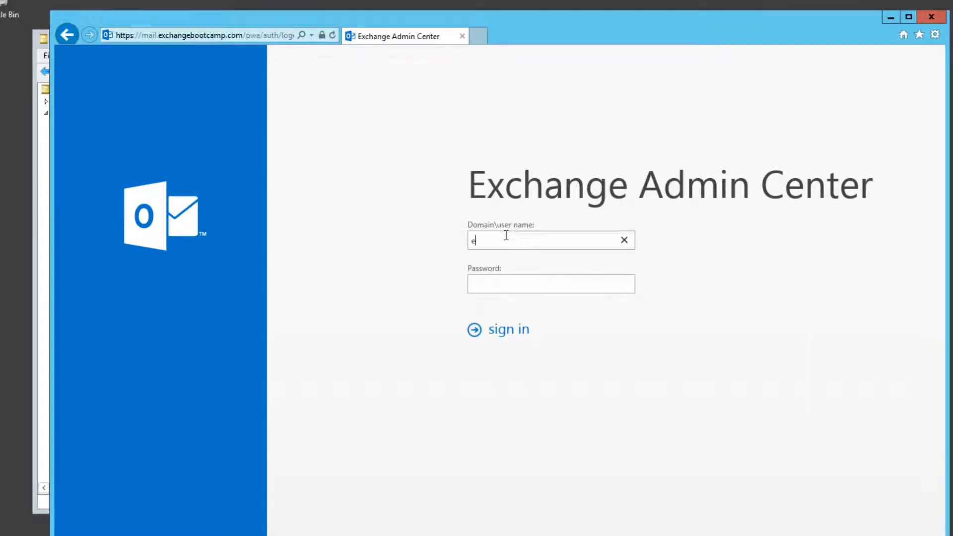
{"action": "left_click", "coordinate": [506, 236]}
{"action": "type", "text": "ebc\\administrat"}
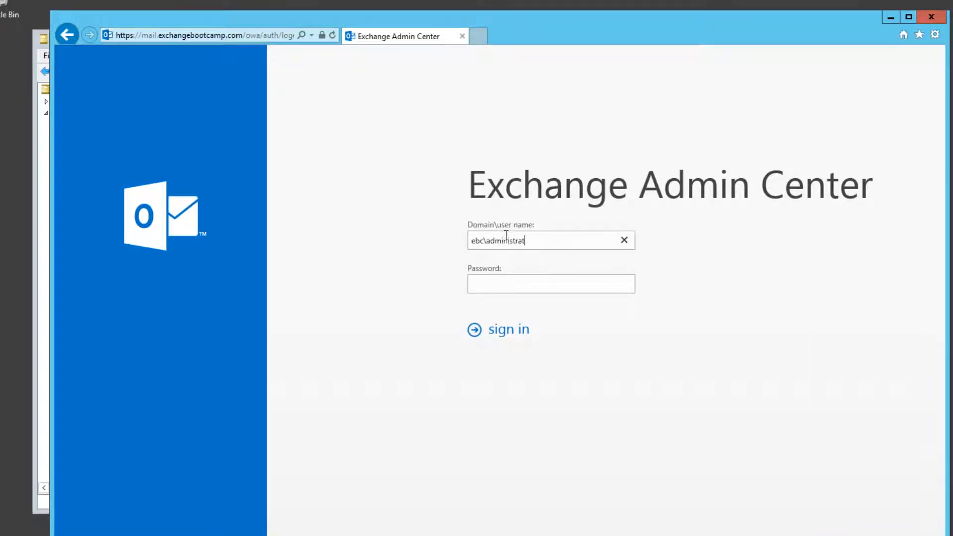
{"action": "type", "text": "P@"}
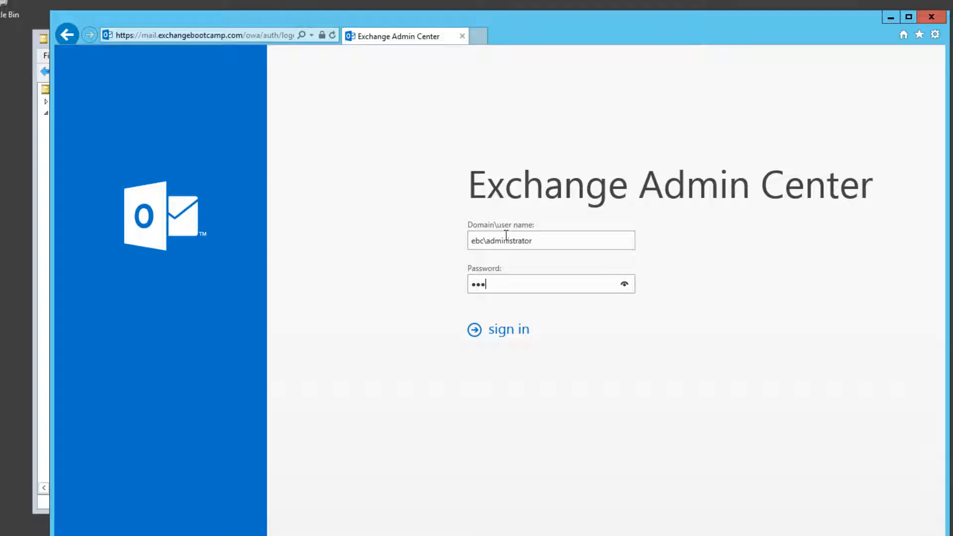
{"action": "type", "text": "ssw0rd"}
{"action": "key", "text": "Return"}
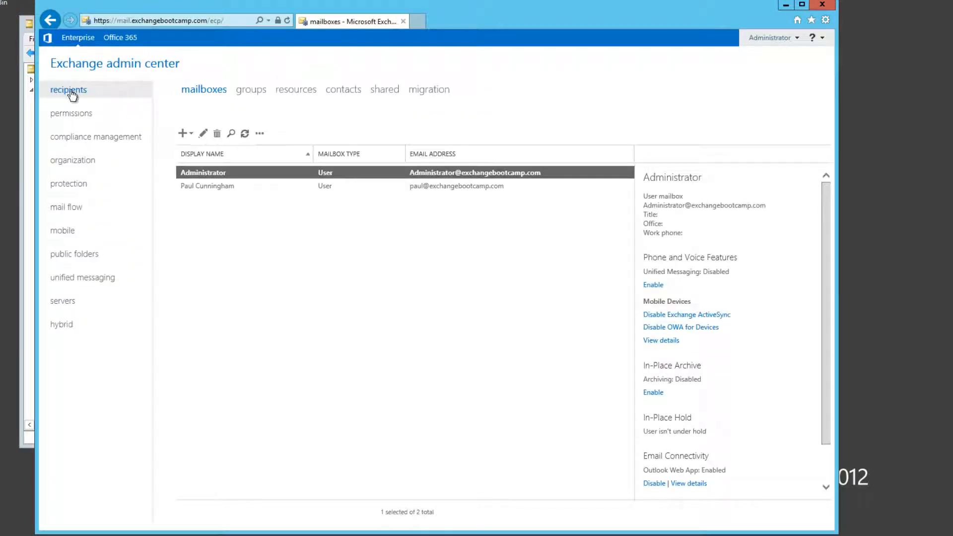
Create a user mailbox for an existing user, choosing the second account in the forest-wide list and leaving the alias empty
{"action": "left_click", "coordinate": [226, 186]}
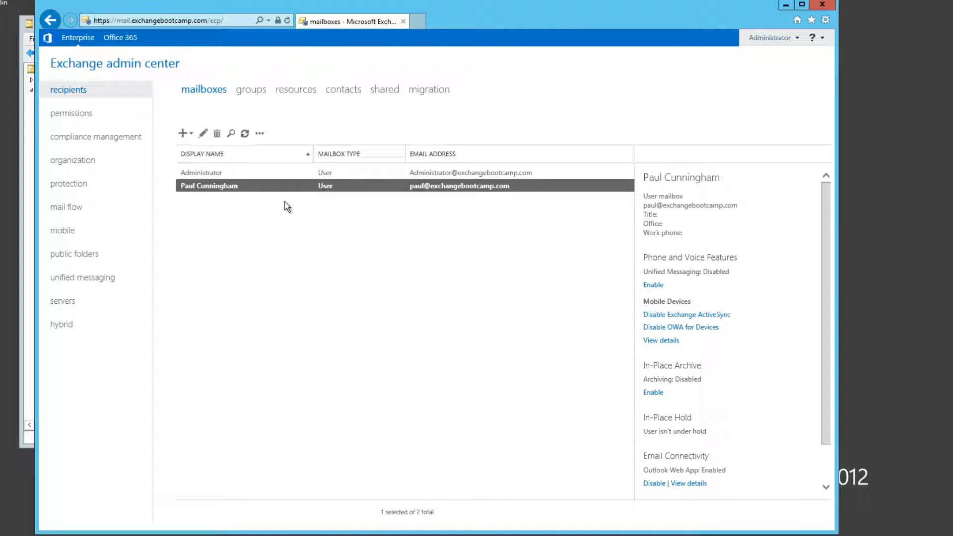
{"action": "left_click", "coordinate": [185, 136]}
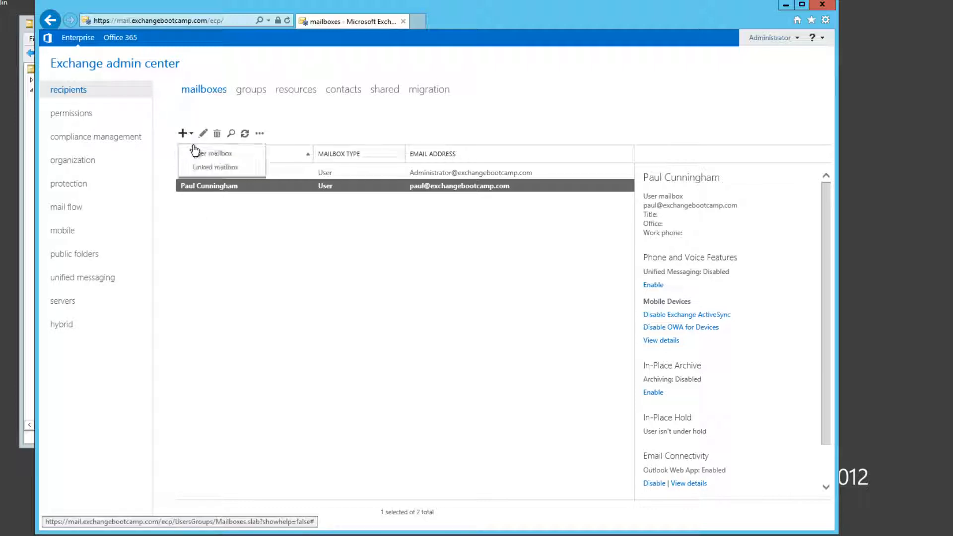
{"action": "left_click", "coordinate": [196, 157]}
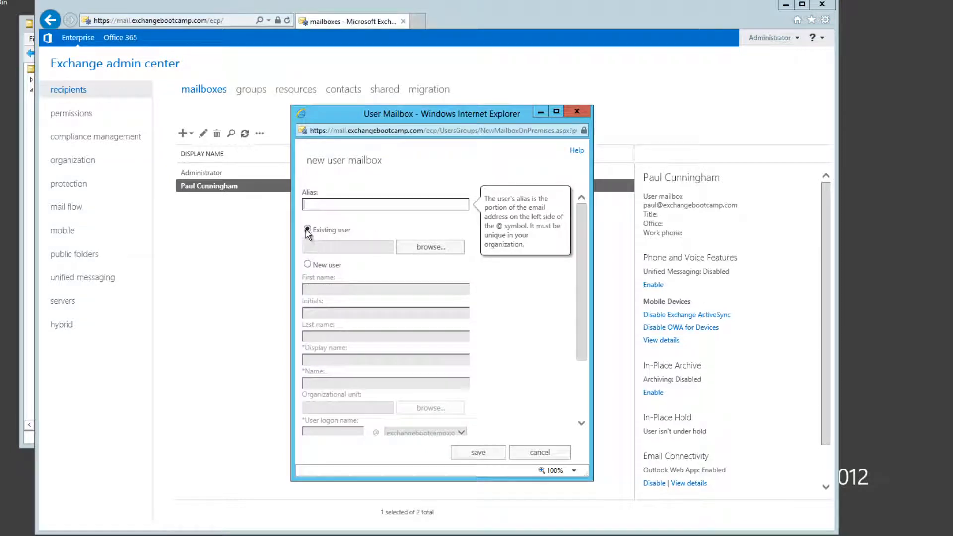
{"action": "left_click", "coordinate": [419, 247]}
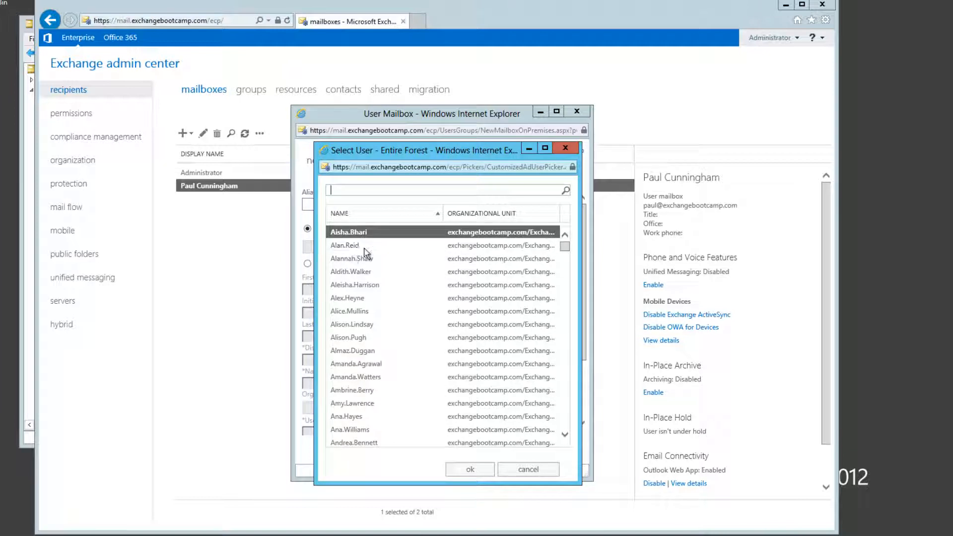
{"action": "mouse_move", "coordinate": [566, 251]}
{"action": "left_mouse_down"}
{"action": "mouse_move", "coordinate": [565, 435]}
{"action": "mouse_move", "coordinate": [571, 249]}
{"action": "left_mouse_up"}
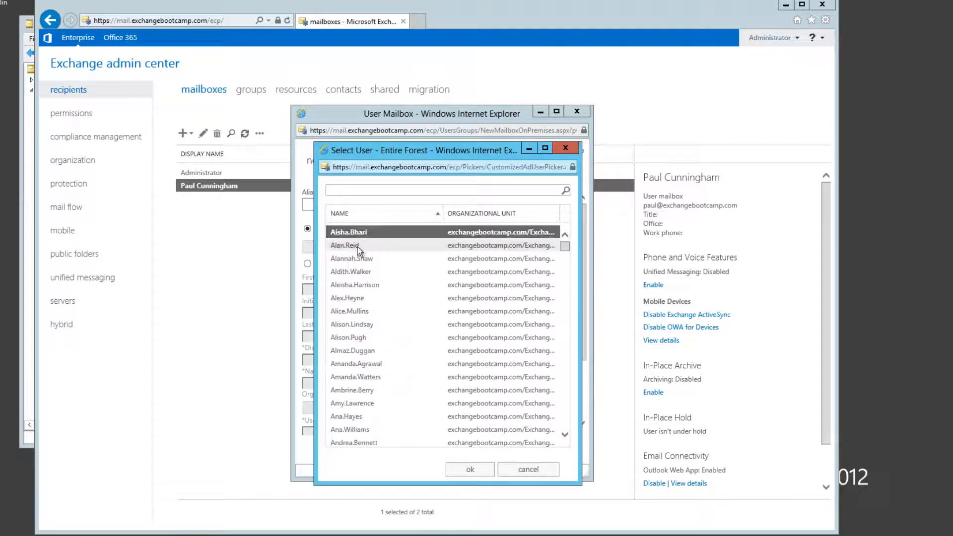
{"action": "left_click", "coordinate": [392, 245]}
{"action": "left_click", "coordinate": [464, 470]}
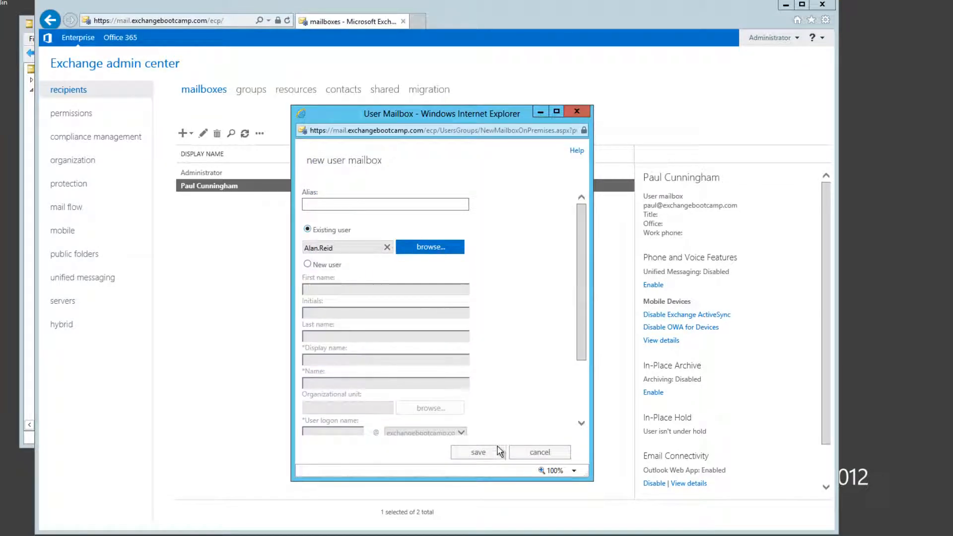
{"action": "scroll", "coordinate": [582, 403], "scroll_direction": "down", "scroll_amount": 3}
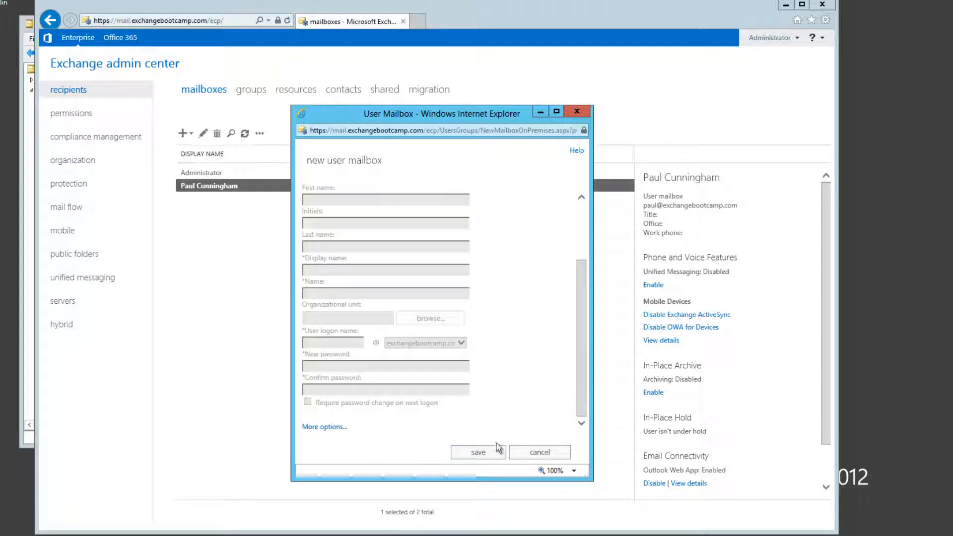
{"action": "left_click", "coordinate": [477, 453]}
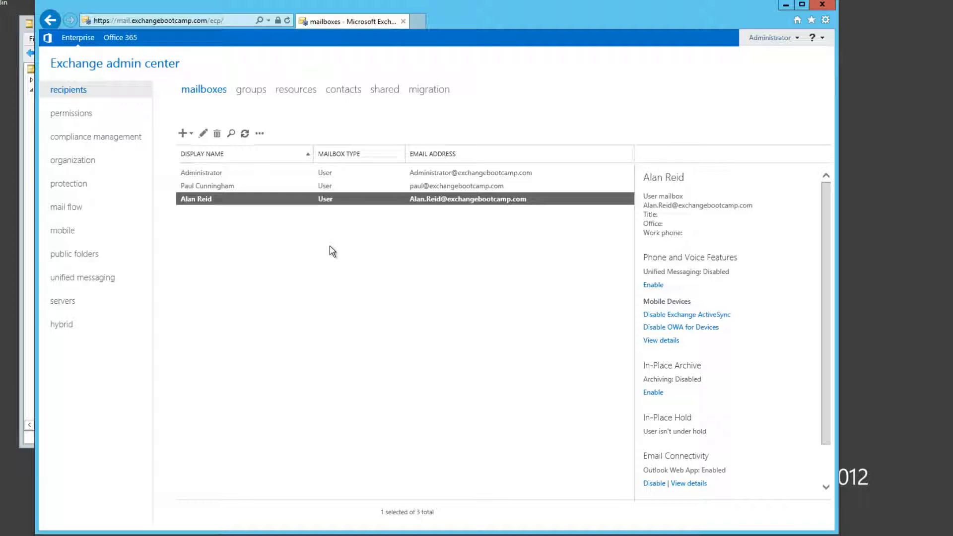
Examine the new mailbox's general properties, including its organizational unit and mailbox database, and close them without saving
{"action": "left_click", "coordinate": [328, 243]}
{"action": "left_click", "coordinate": [195, 199]}
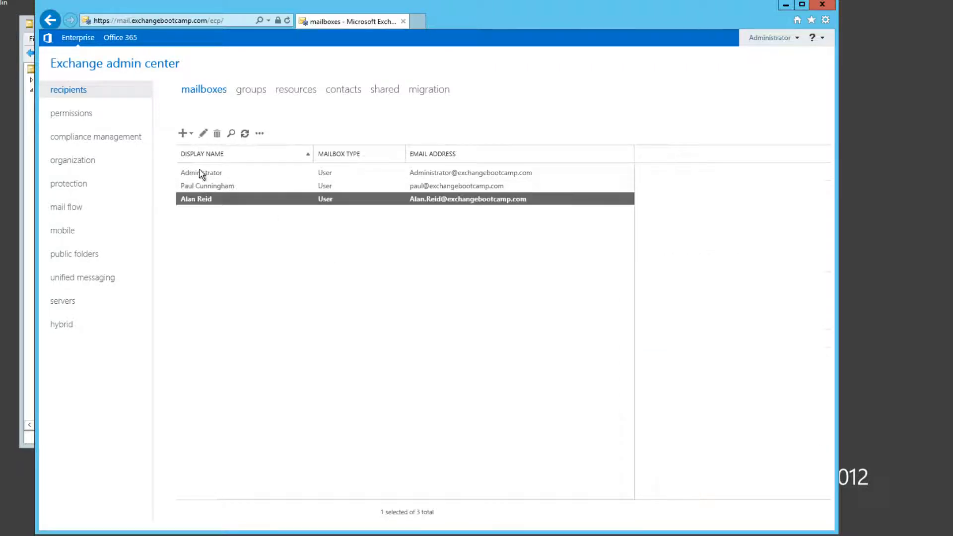
{"action": "left_click", "coordinate": [204, 134]}
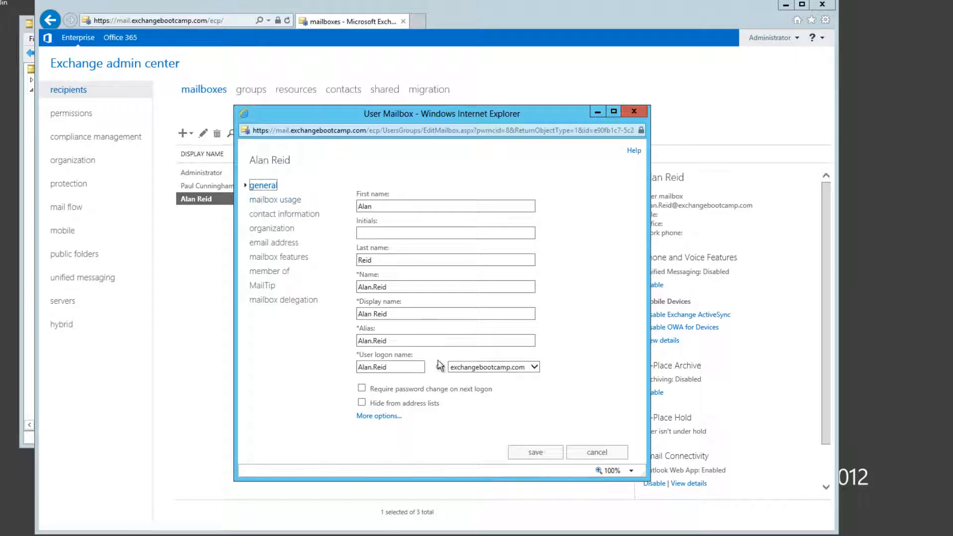
{"action": "left_click", "coordinate": [393, 417]}
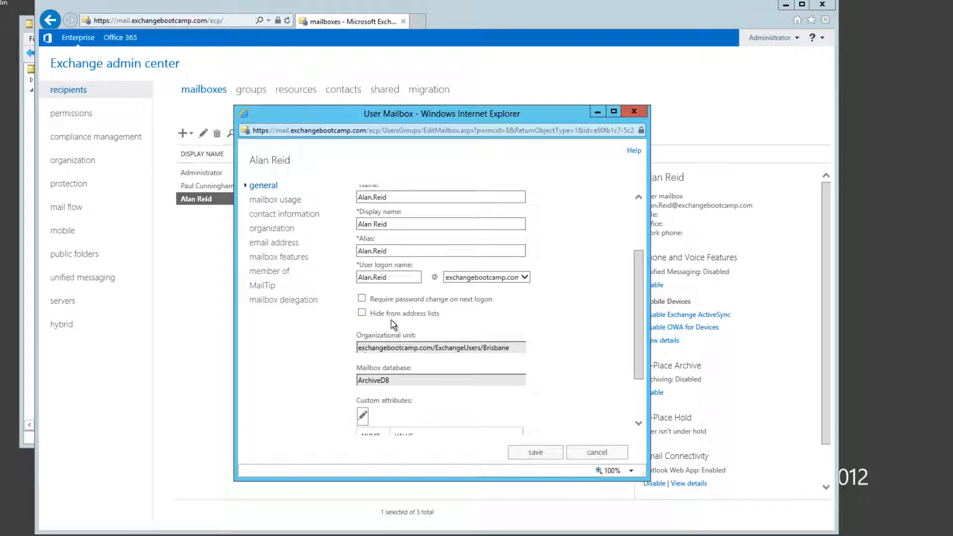
{"action": "scroll", "coordinate": [550, 330], "scroll_direction": "down", "scroll_amount": 1}
{"action": "scroll", "coordinate": [550, 329], "scroll_direction": "down", "scroll_amount": 1}
{"action": "double_click", "coordinate": [358, 309]}
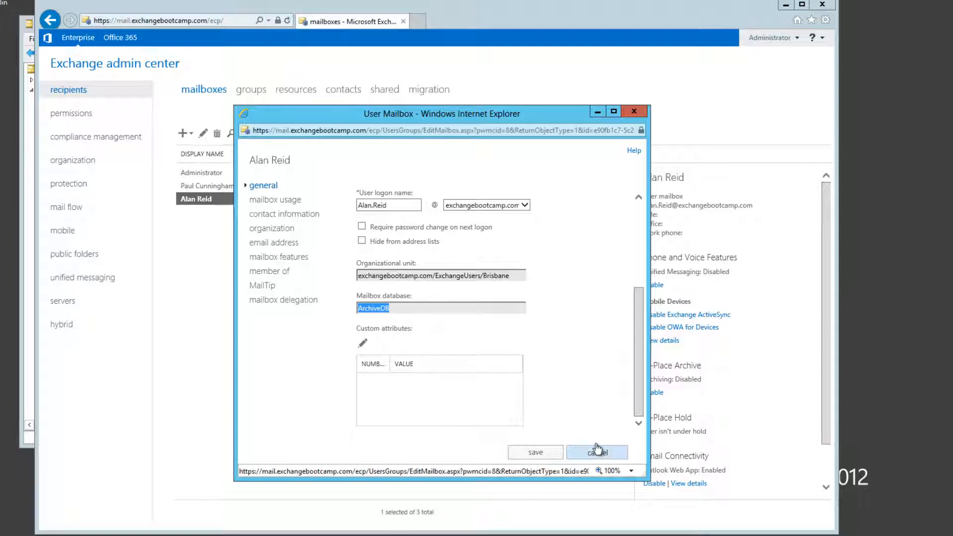
{"action": "left_click", "coordinate": [242, 281]}
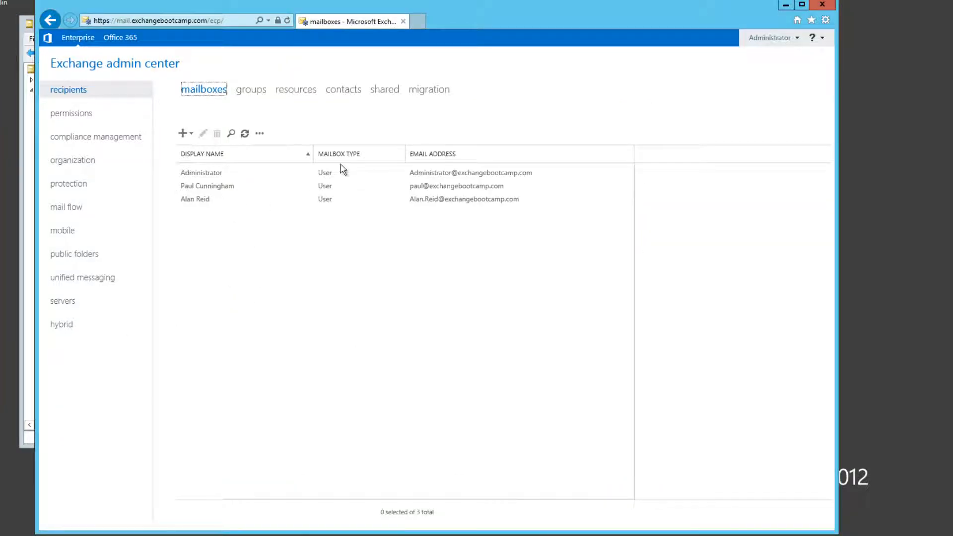
Start a migration batch that moves mailboxes to a different database and add the newly created user's mailbox to it
{"action": "left_click", "coordinate": [430, 90]}
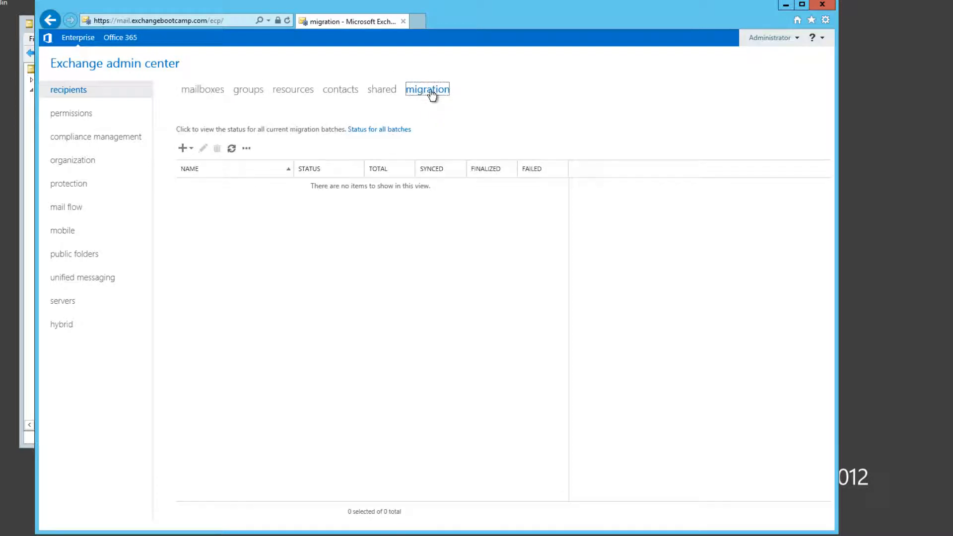
{"action": "left_click", "coordinate": [184, 150]}
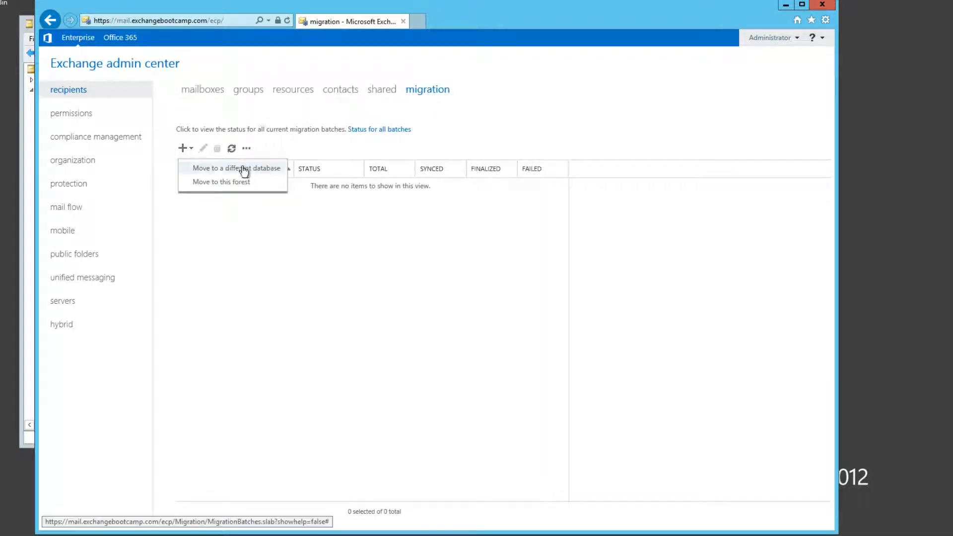
{"action": "left_click", "coordinate": [260, 169]}
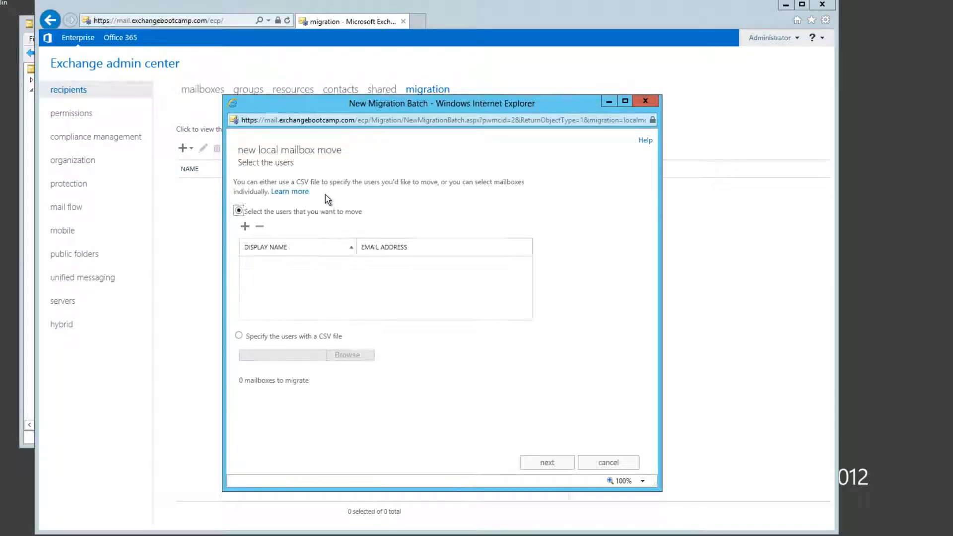
{"action": "left_click", "coordinate": [245, 229]}
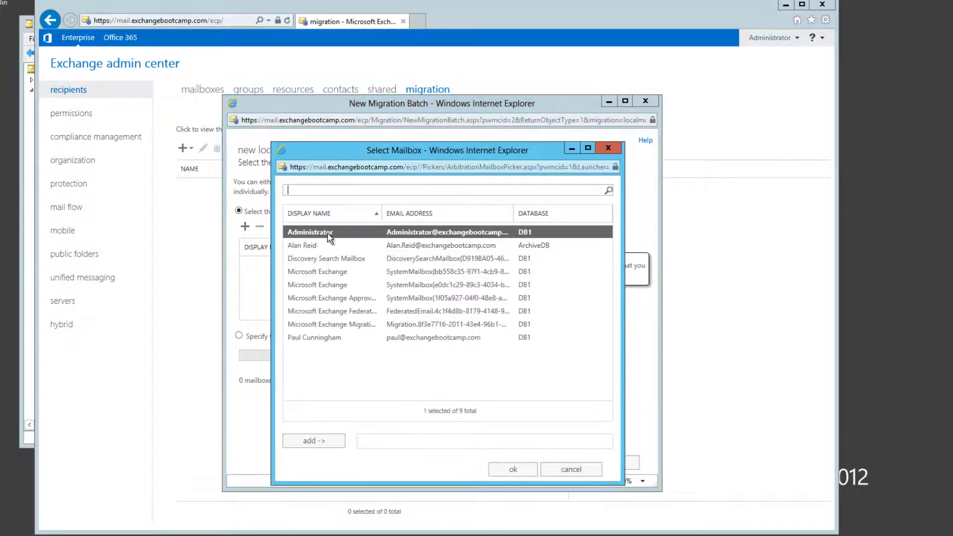
{"action": "left_click", "coordinate": [318, 245]}
{"action": "left_click", "coordinate": [313, 440]}
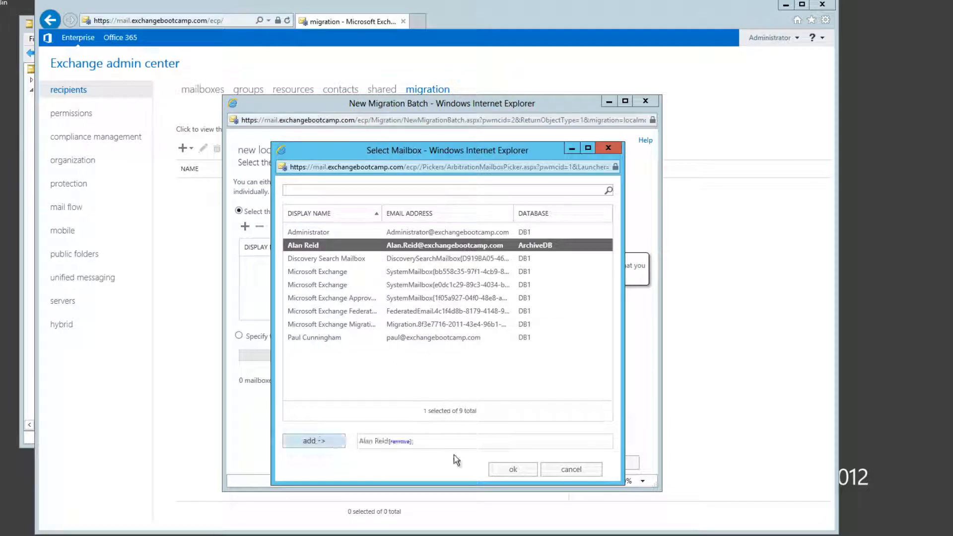
{"action": "left_click", "coordinate": [512, 469]}
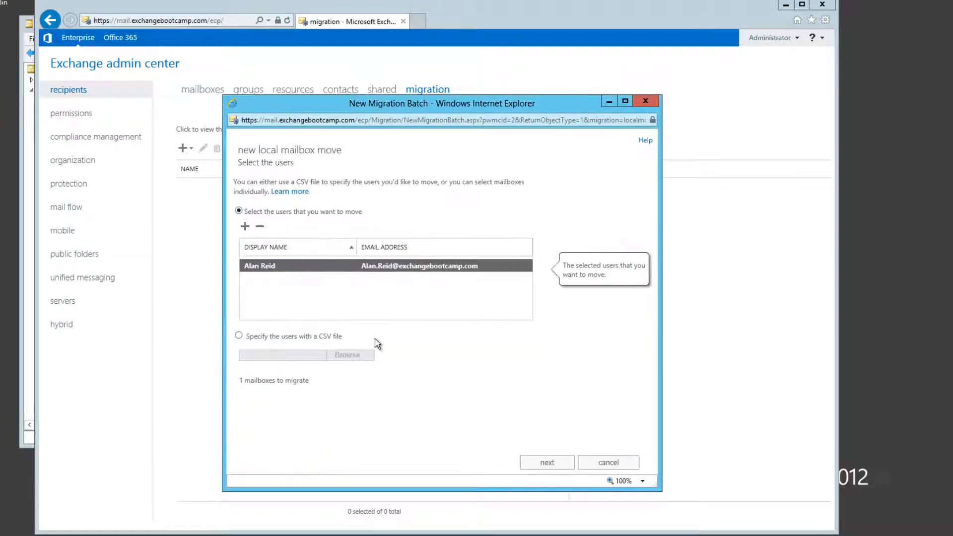
{"action": "left_click", "coordinate": [546, 463]}
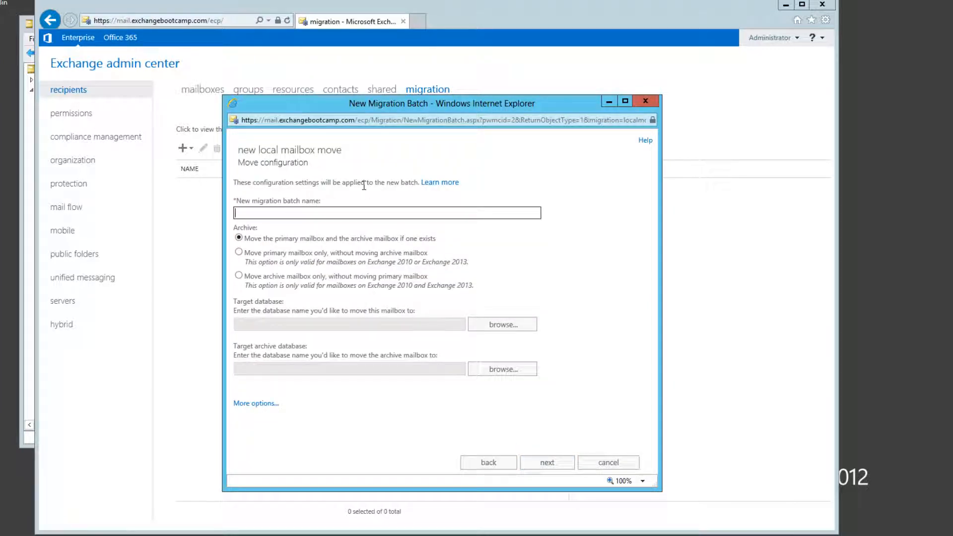
Name the migration batch with the user's full name, choose to move the primary mailbox only, and set DB1 as target database
{"action": "left_click", "coordinate": [257, 253]}
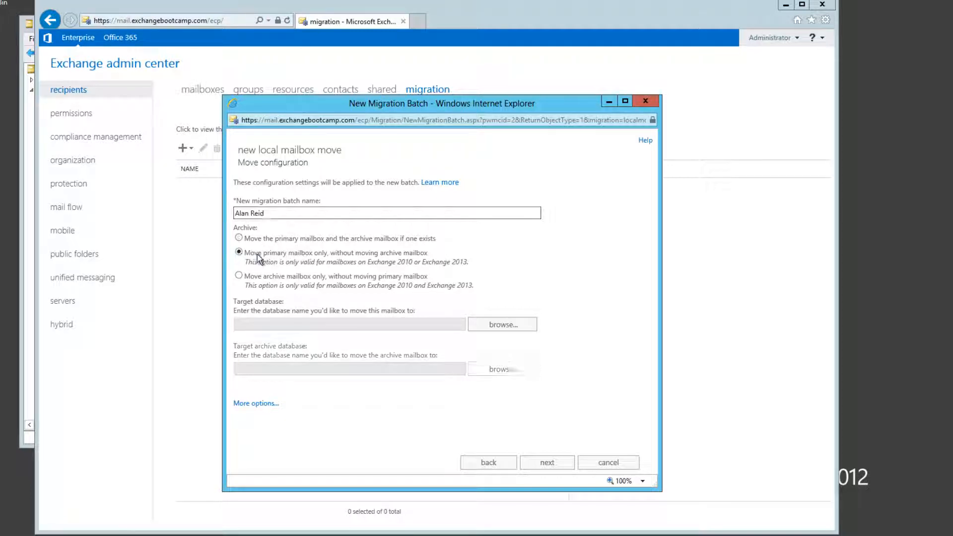
{"action": "left_click", "coordinate": [484, 326]}
{"action": "left_click", "coordinate": [355, 228]}
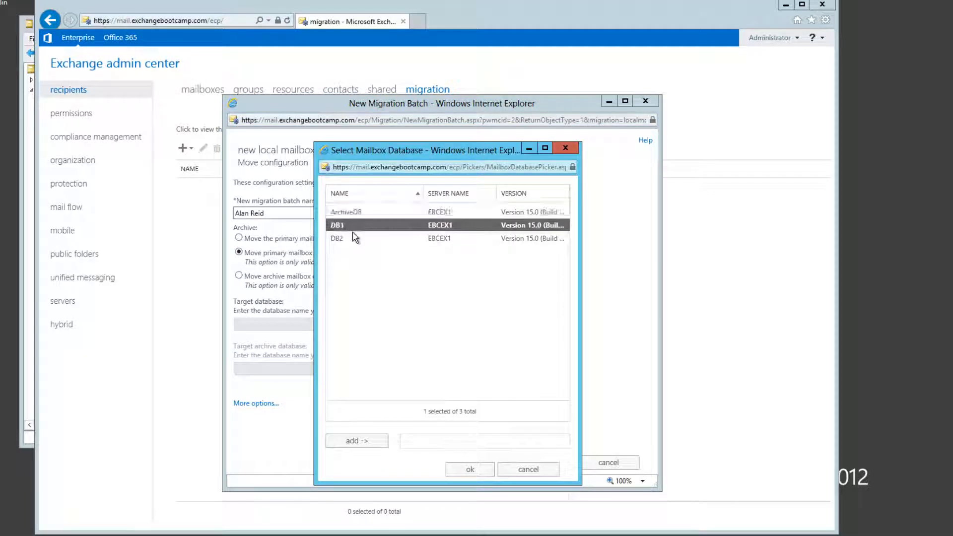
{"action": "left_click", "coordinate": [364, 440]}
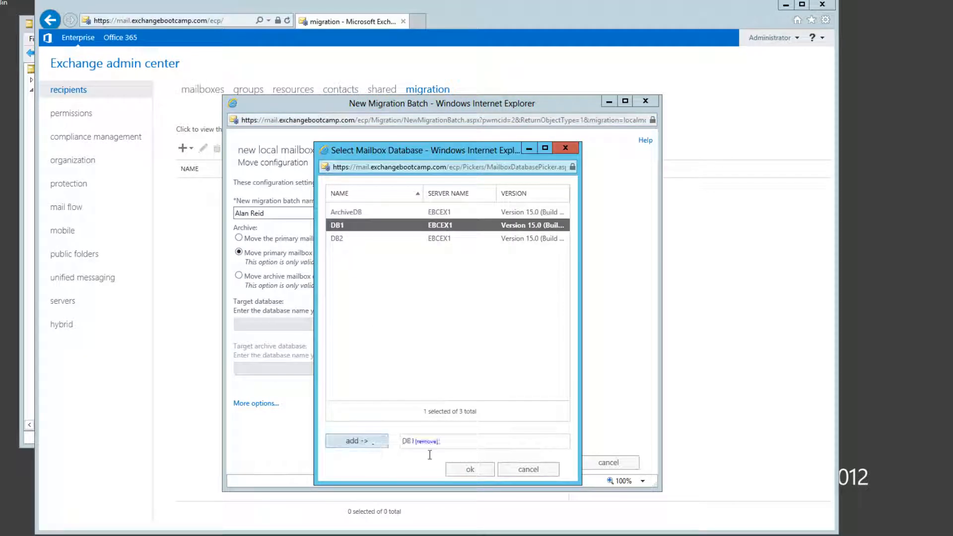
{"action": "left_click", "coordinate": [466, 470]}
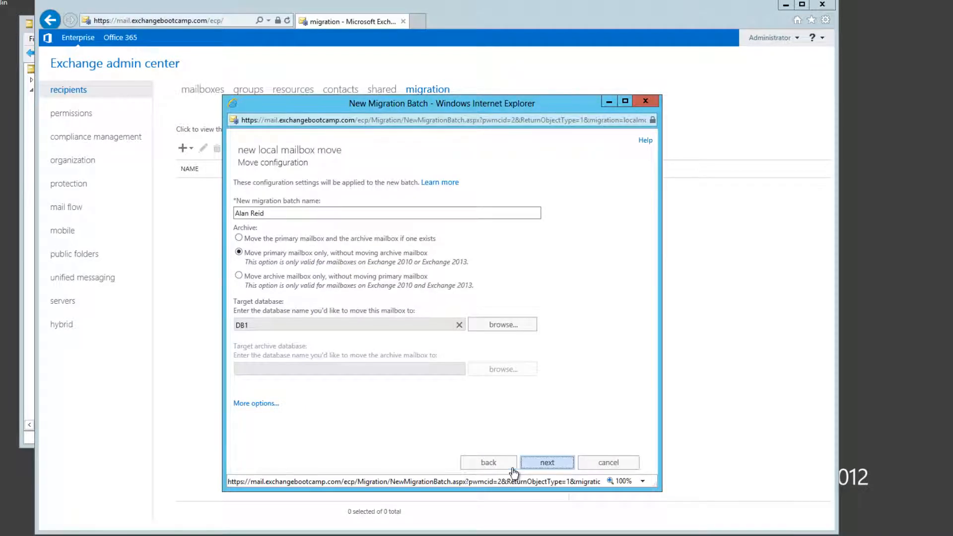
Show the bad item limit, leave it empty, and create the batch with automatic start and completion and the report sent to Administrator
{"action": "left_click", "coordinate": [259, 404]}
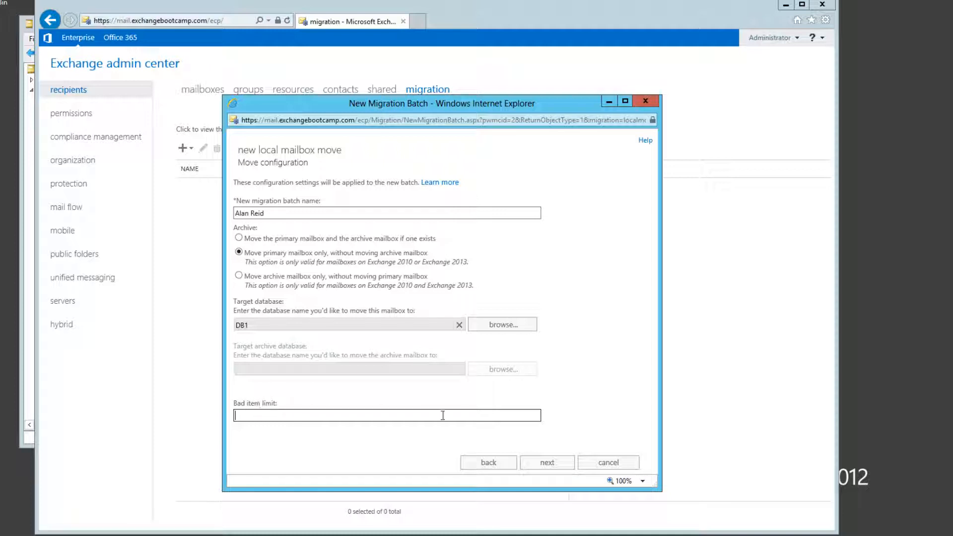
{"action": "left_click", "coordinate": [547, 462]}
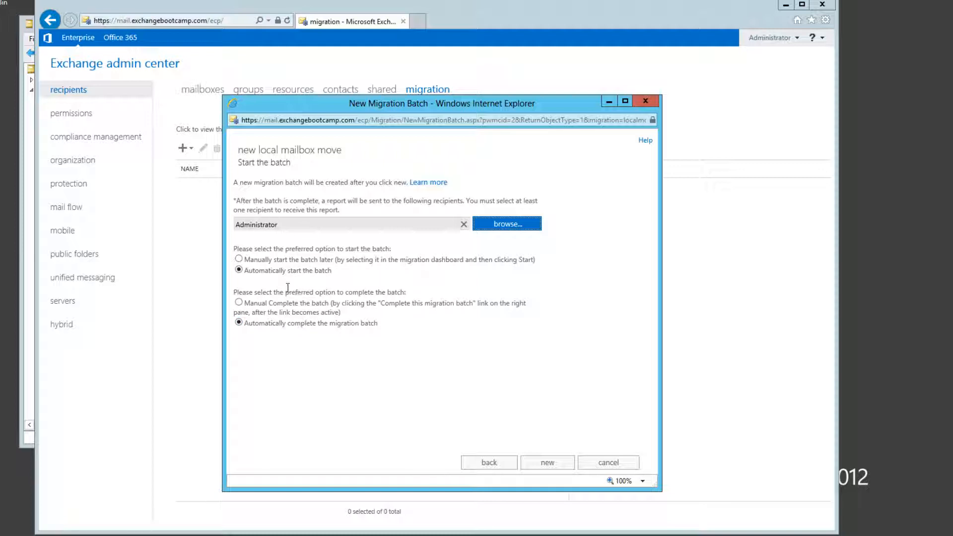
{"action": "left_click", "coordinate": [550, 466]}
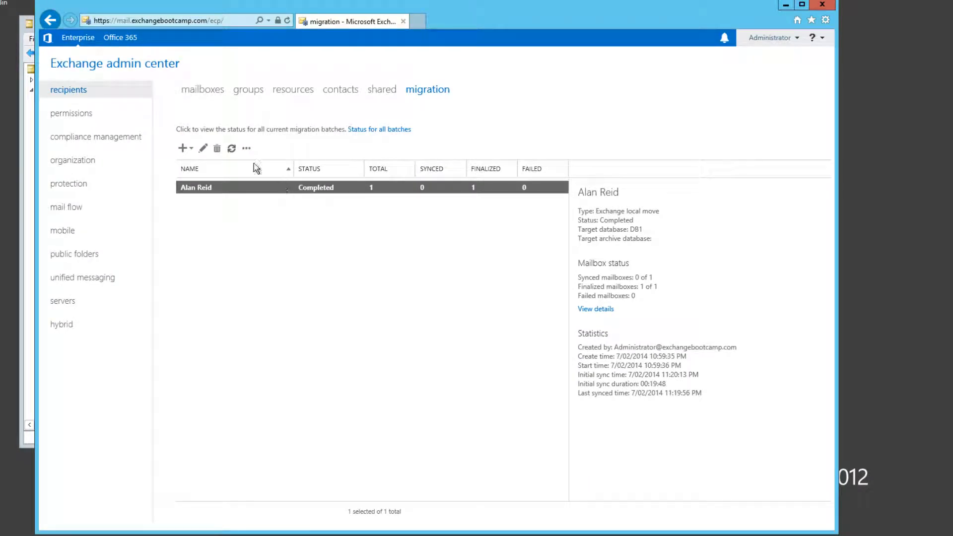
Delete the completed migration batch from the migration list
{"action": "left_click", "coordinate": [217, 148]}
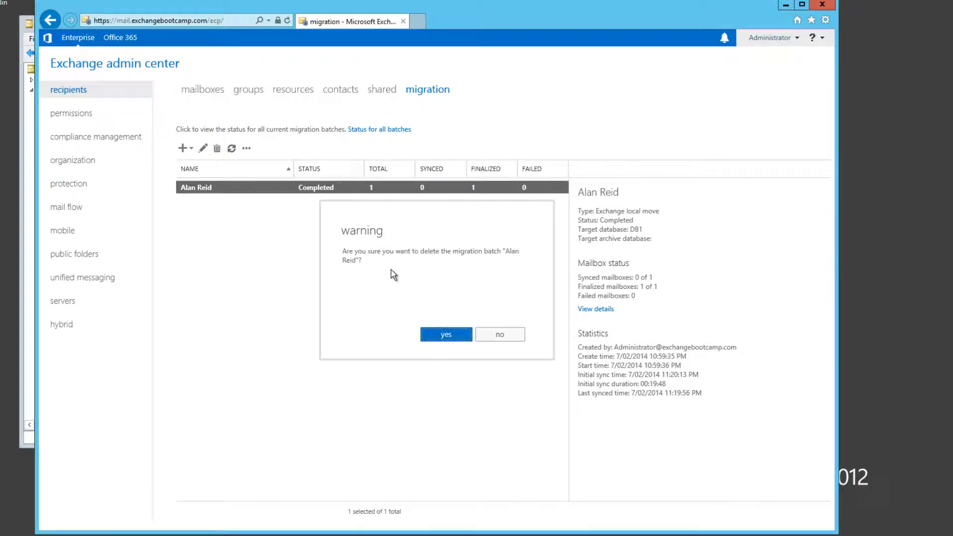
{"action": "left_click", "coordinate": [436, 336]}
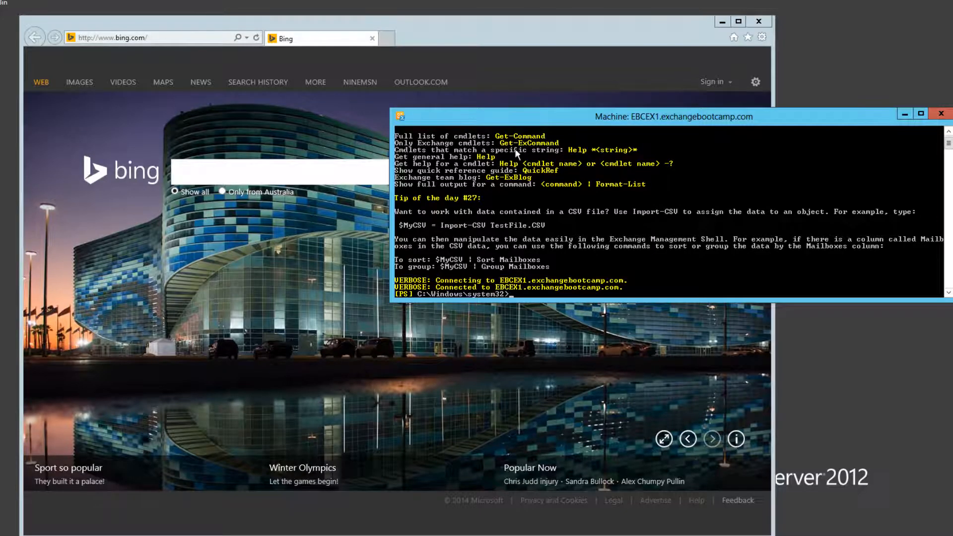
In the Exchange Management Shell, reposition and heighten the window and change to the root of drive C with cd \
{"action": "left_click_drag", "start_coordinate": [515, 119], "coordinate": [393, 132]}
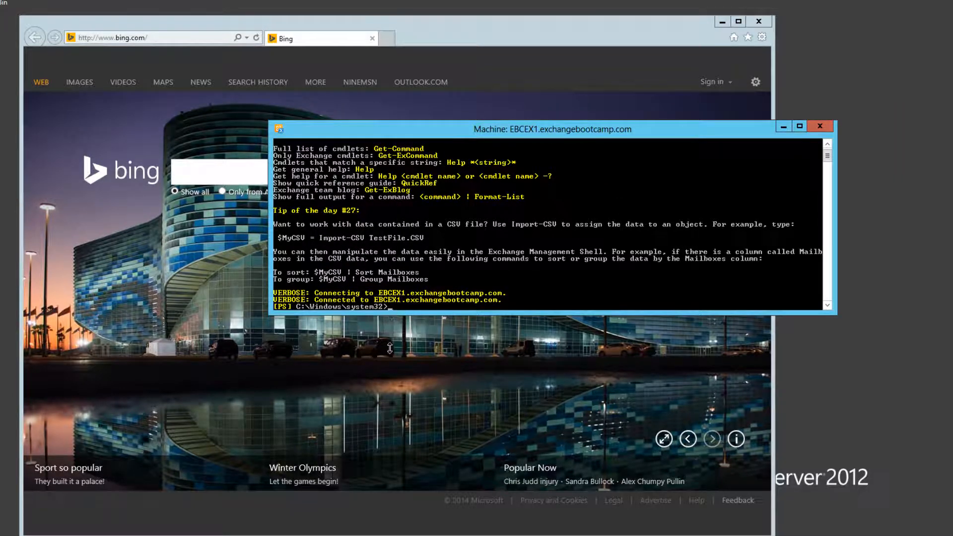
{"action": "left_click_drag", "start_coordinate": [390, 314], "coordinate": [377, 432]}
{"action": "type", "text": "cd \\"}
{"action": "key", "text": "Return"}
{"action": "key", "text": "Return"}
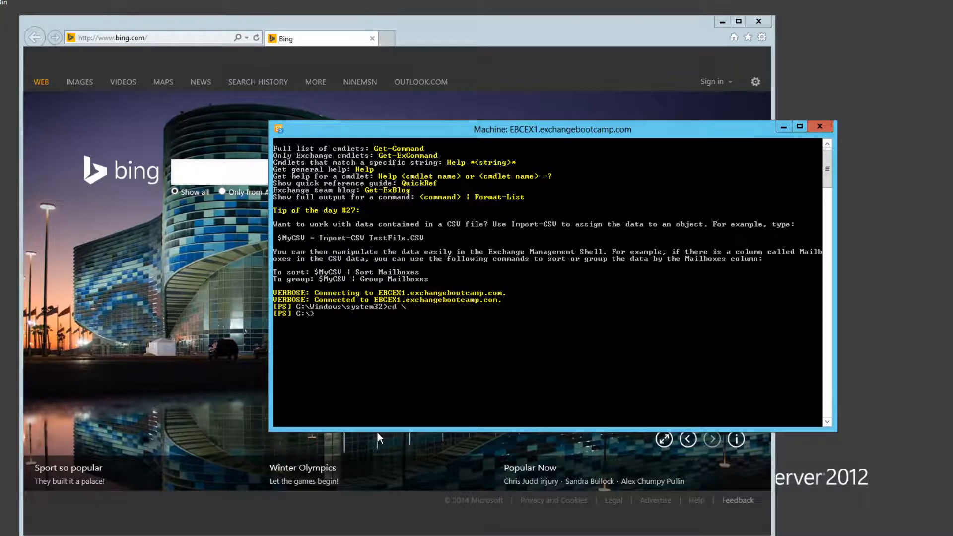
Clear the shell screen with cls and list the mailbox databases with Get-MailboxDatabase
{"action": "type", "text": "cls"}
{"action": "key", "text": "Return"}
{"action": "key", "text": "Return"}
{"action": "key", "text": "Return"}
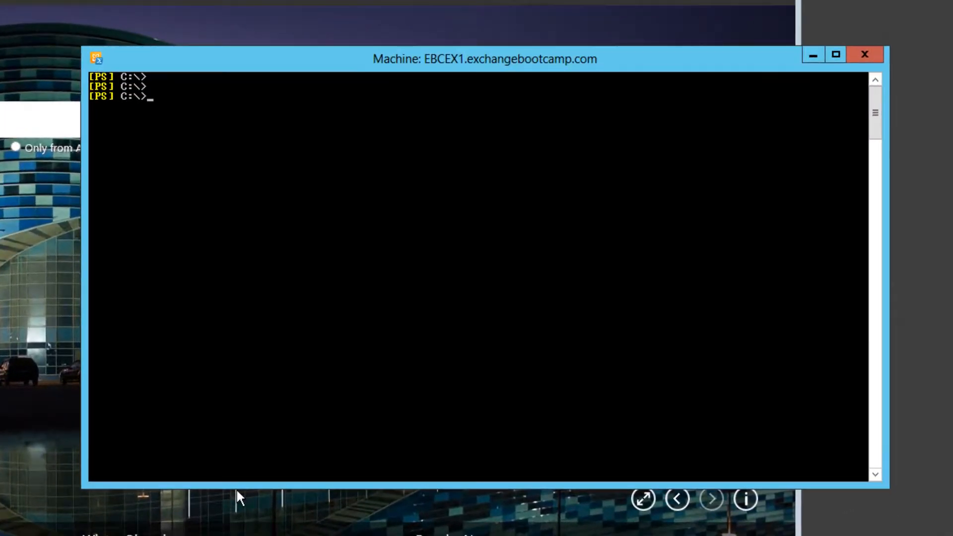
{"action": "type", "text": "get-mailboxd"}
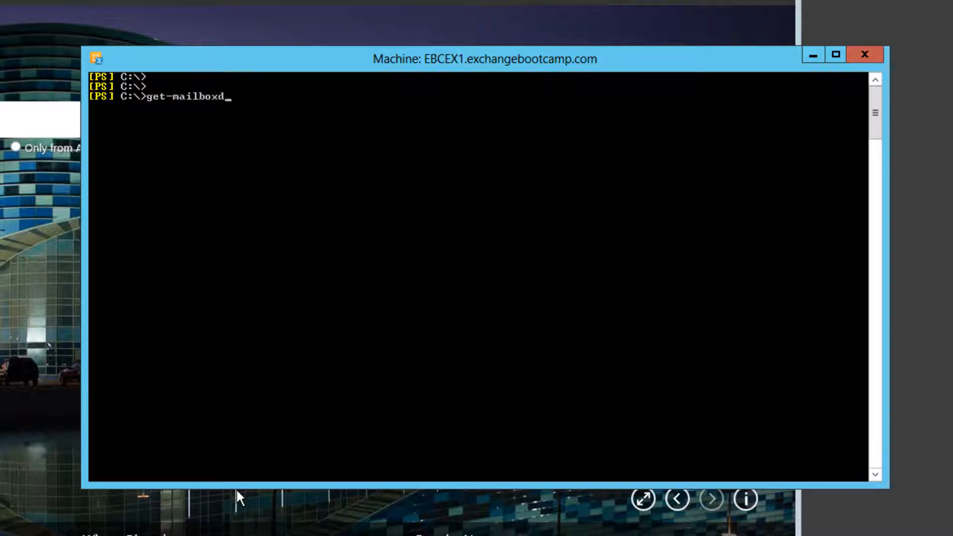
{"action": "key", "text": "Tab"}
{"action": "key", "text": "Return"}
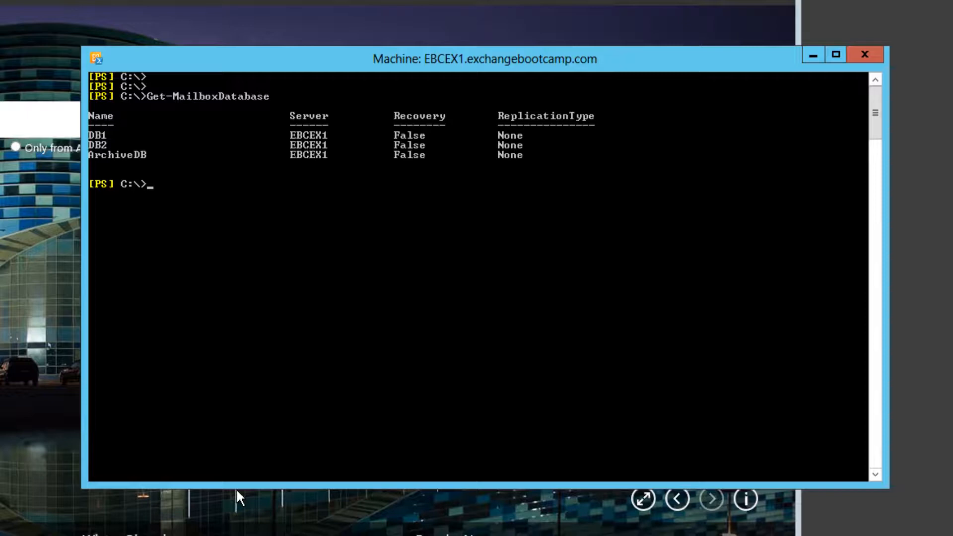
Exclude ArchiveDB from automatic mailbox provisioning with Set-MailboxDatabase ArchiveDB -IsExcludedFromProvisioning:$true
{"action": "type", "text": "set-mailboxd"}
{"action": "key", "text": "Tab"}
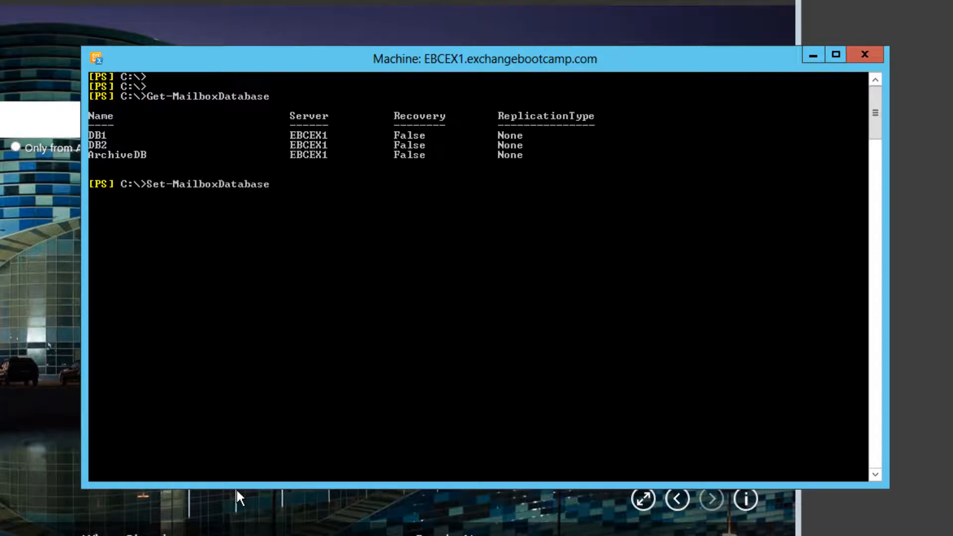
{"action": "type", "text": "ArchiveDB -isexc"}
{"action": "key", "text": "Tab"}
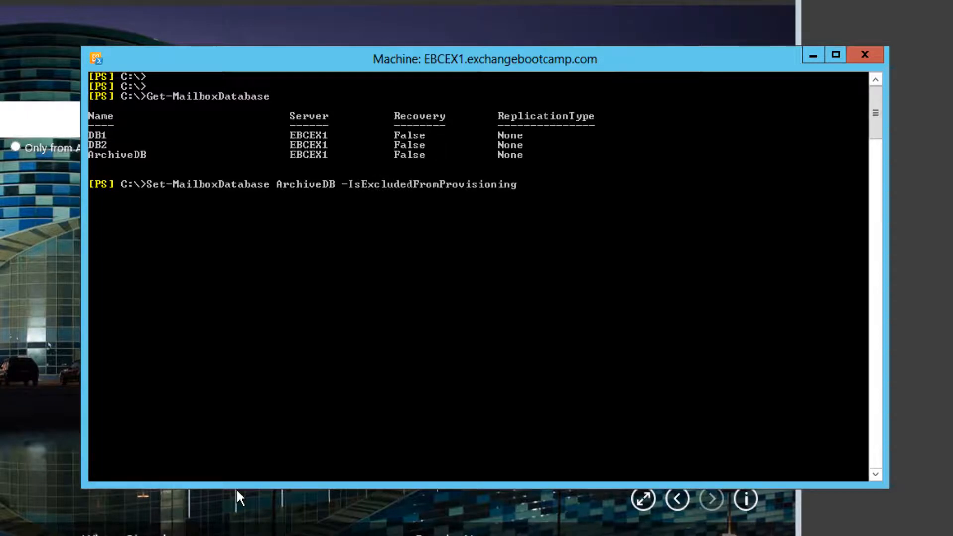
{"action": "type", "text": ":$true"}
{"action": "key", "text": "Return"}
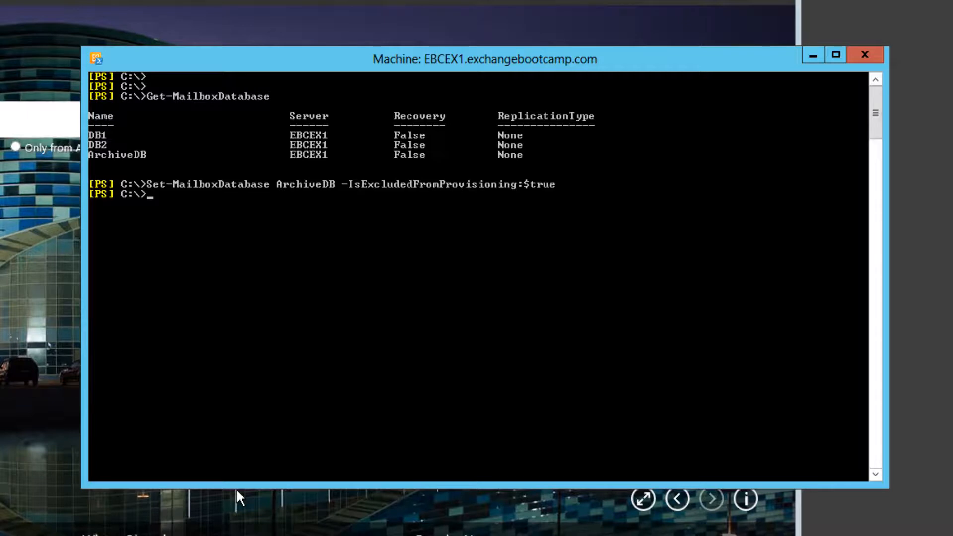
{"action": "key", "text": "Return"}
{"action": "key", "text": "Return"}
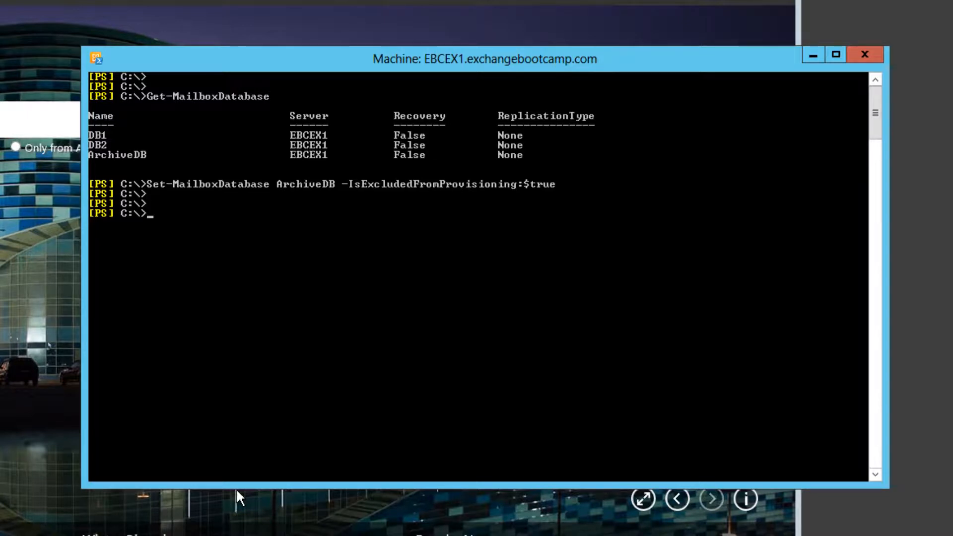
Count mailboxes per database with Get-Mailbox -ResultSize Unlimited | Group-Object -Property:Database | ft name,count
{"action": "type", "text": "get-mailbox"}
{"action": "key", "text": "Tab"}
{"action": "type", "text": "-res"}
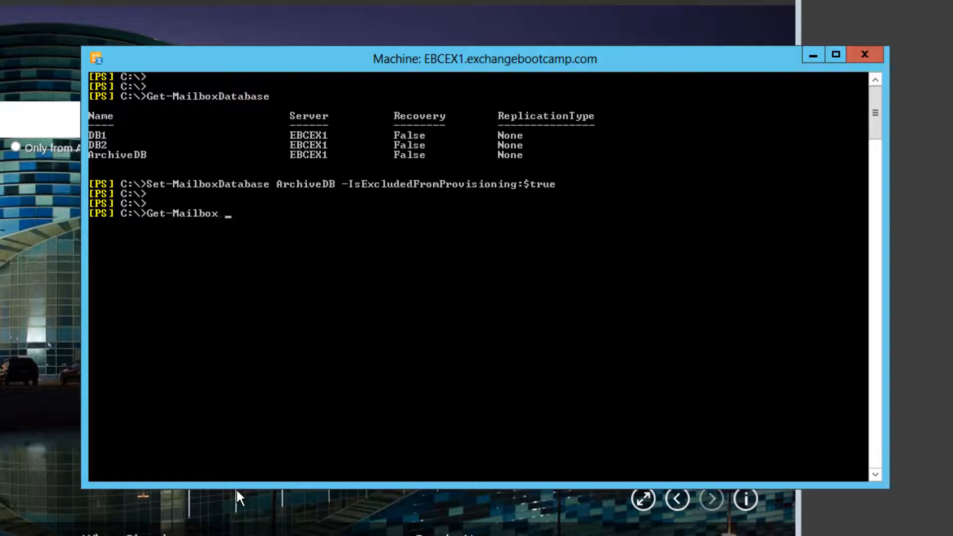
{"action": "key", "text": "Tab"}
{"action": "type", "text": "Unlimited"}
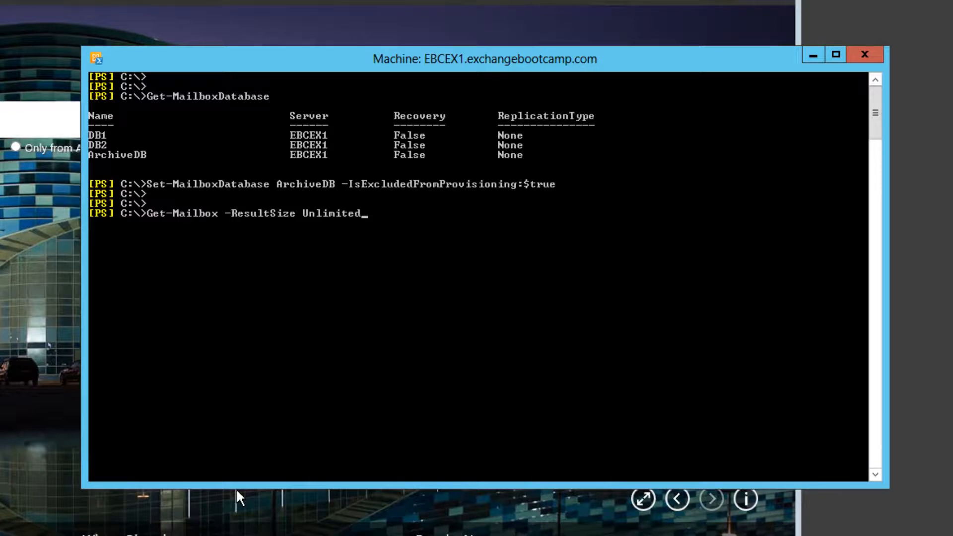
{"action": "type", "text": " | group-"}
{"action": "key", "text": "Tab"}
{"action": "type", "text": "-pro"}
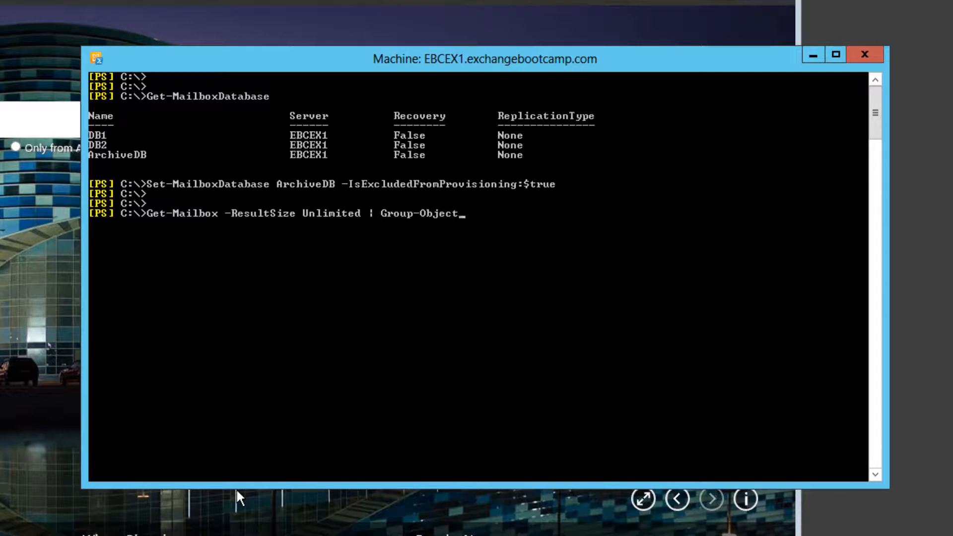
{"action": "key", "text": "Tab"}
{"action": "type", "text": ":Database"}
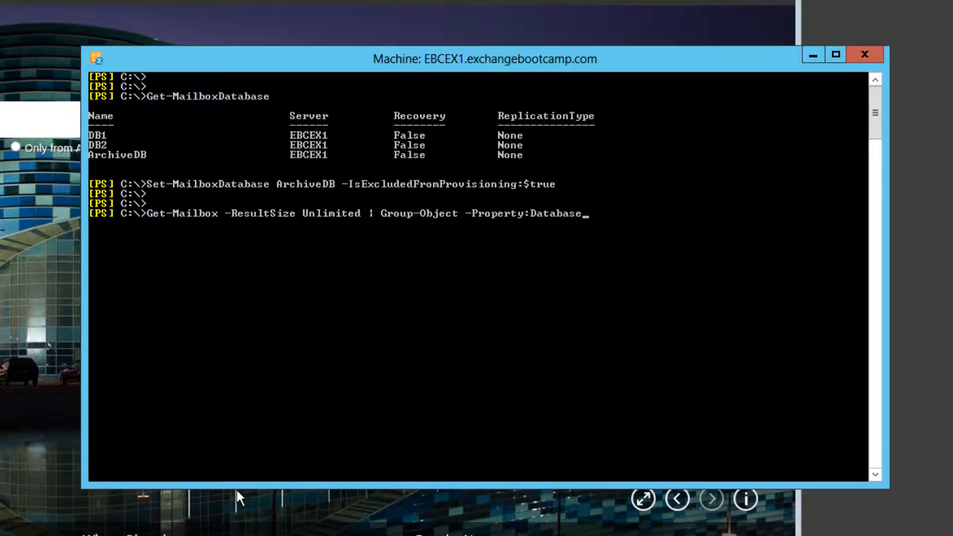
{"action": "type", "text": " |"}
{"action": "type", "text": "ft name,count"}
{"action": "key", "text": "Return"}
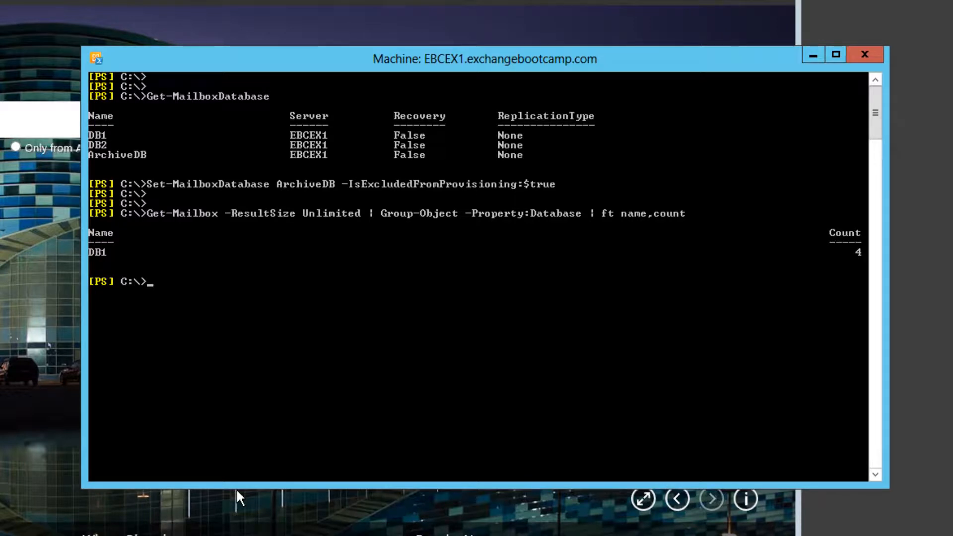
Rerun the mailbox count per database with -auto added to the ft name,count output
{"action": "key", "text": "Up"}
{"action": "type", "text": "-auto"}
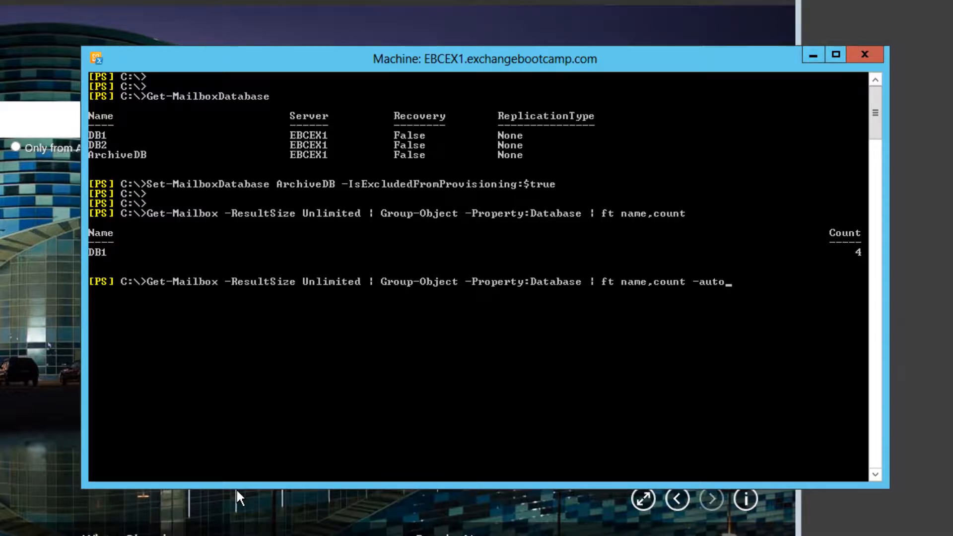
{"action": "key", "text": "Return"}
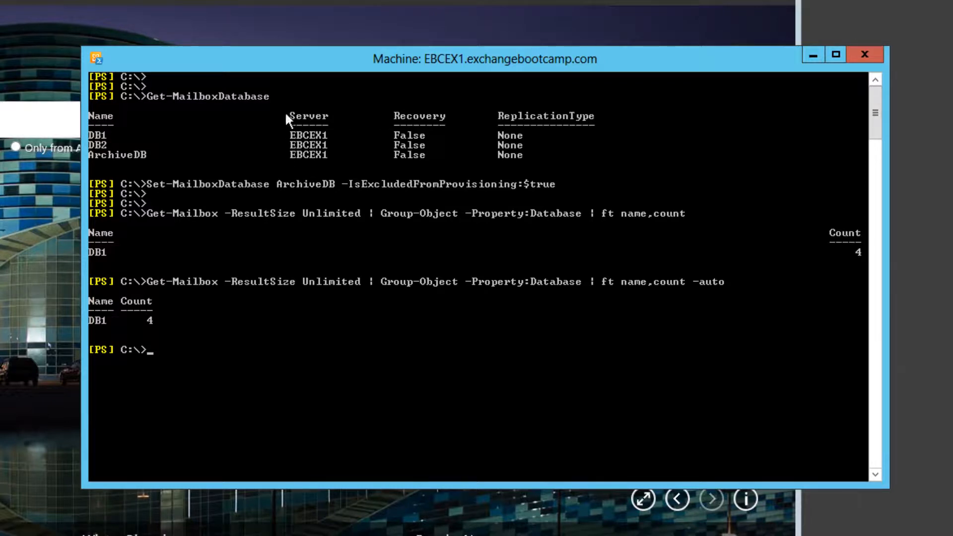
Reposition the shell window and look up the single user by first and last name with Get-User
{"action": "left_click_drag", "start_coordinate": [297, 64], "coordinate": [341, 34]}
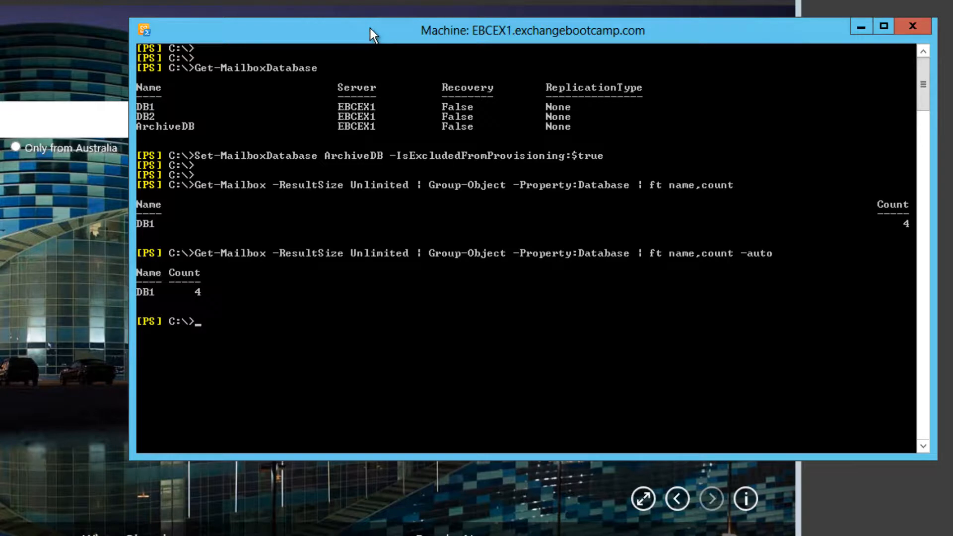
{"action": "type", "text": "get-usr"}
{"action": "key", "text": "BackSpace"}
{"action": "key", "text": "Tab"}
{"action": "key", "text": "Return"}
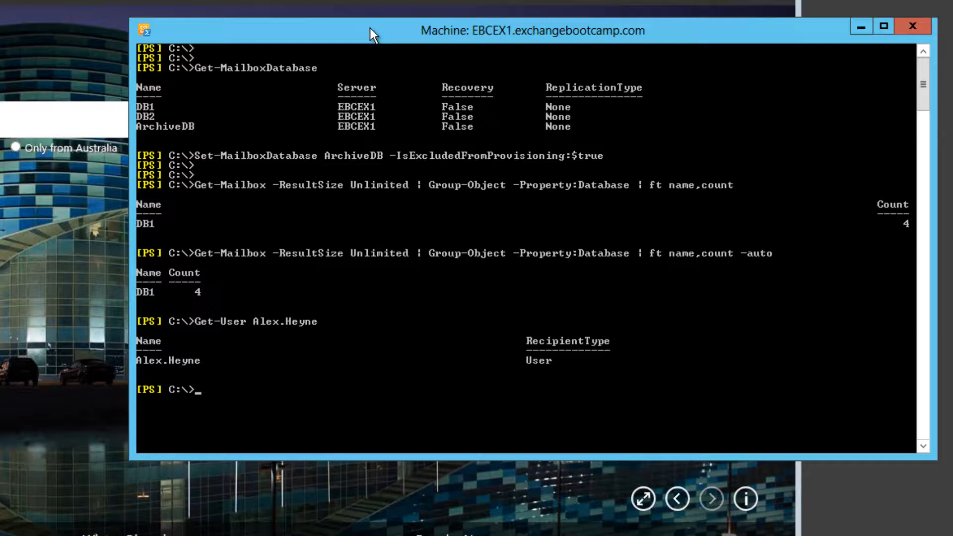
Create a mailbox for that same user by piping the Get-User command to Enable-Mailbox
{"action": "key", "text": "Up"}
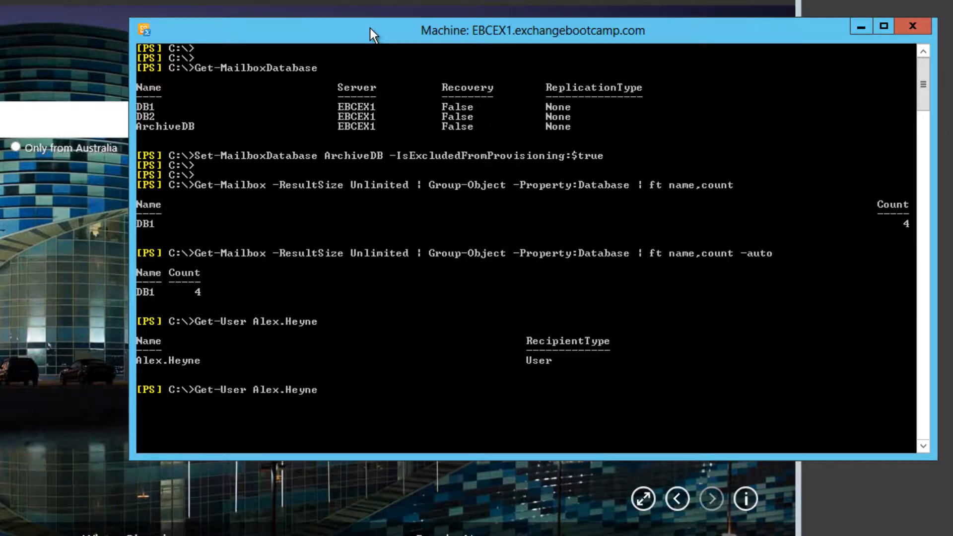
{"action": "type", "text": "| enable-m"}
{"action": "key", "text": "Tab"}
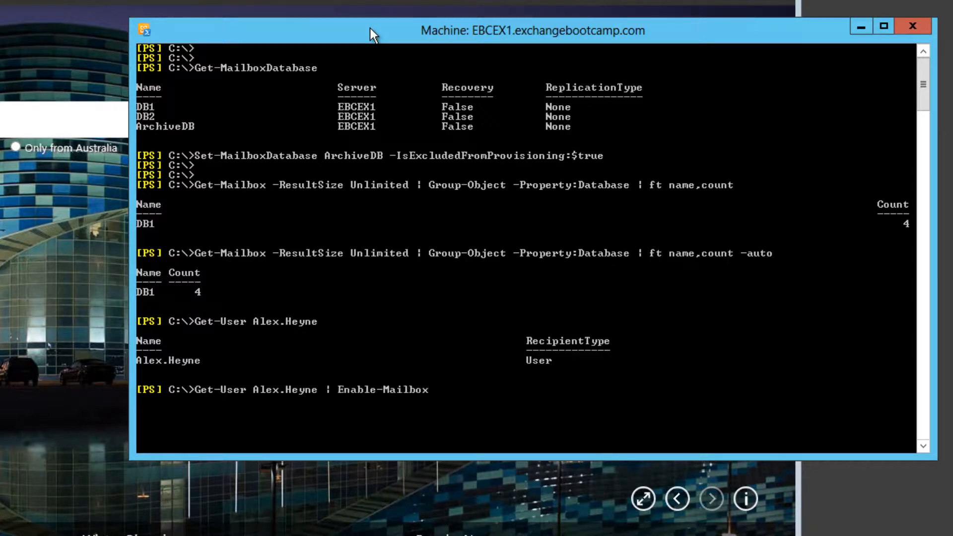
{"action": "key", "text": "Return"}
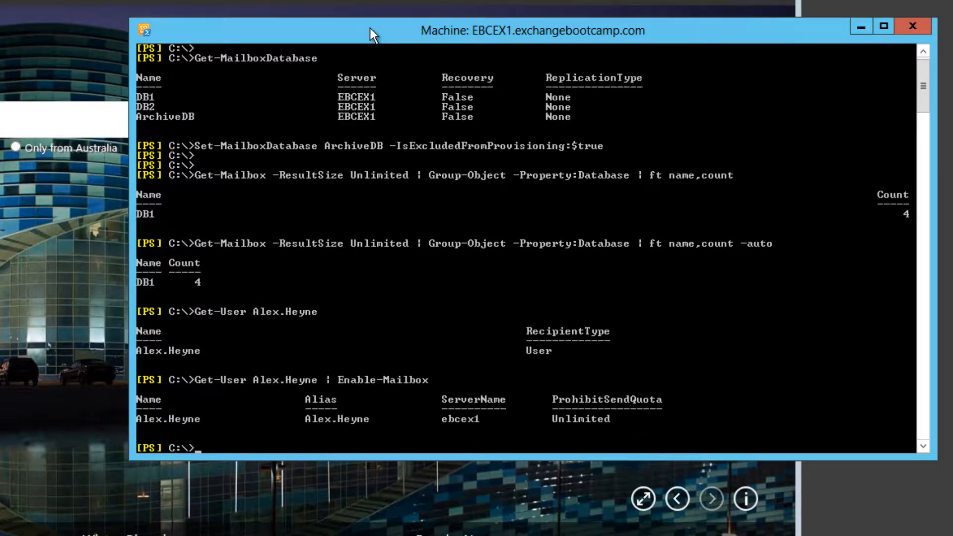
Recall and run the auto-sized mailbox count grouped by database to check where the new mailbox was placed
{"action": "key", "text": "Return"}
{"action": "key", "text": "Return"}
{"action": "key", "text": "Up"}
{"action": "key", "text": "Up"}
{"action": "key", "text": "Up"}
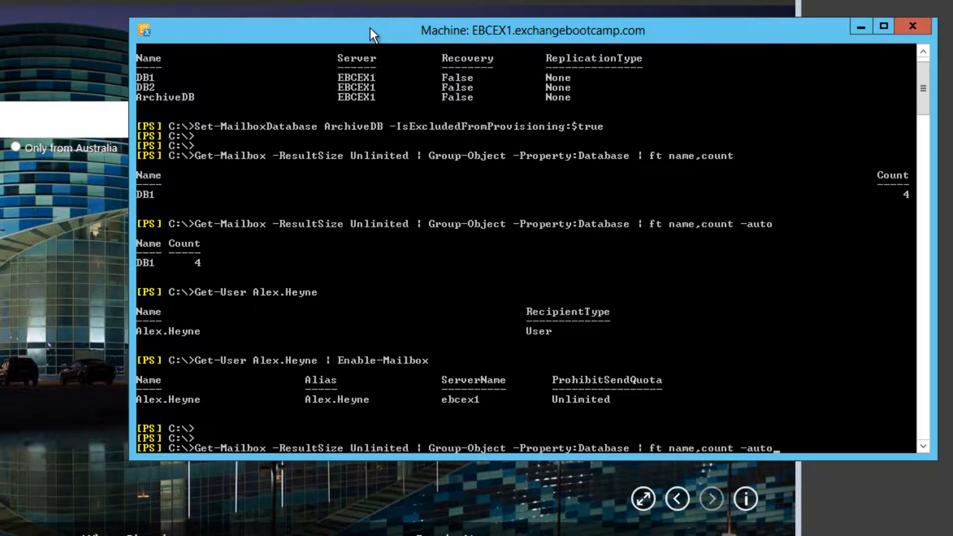
{"action": "key", "text": "Return"}
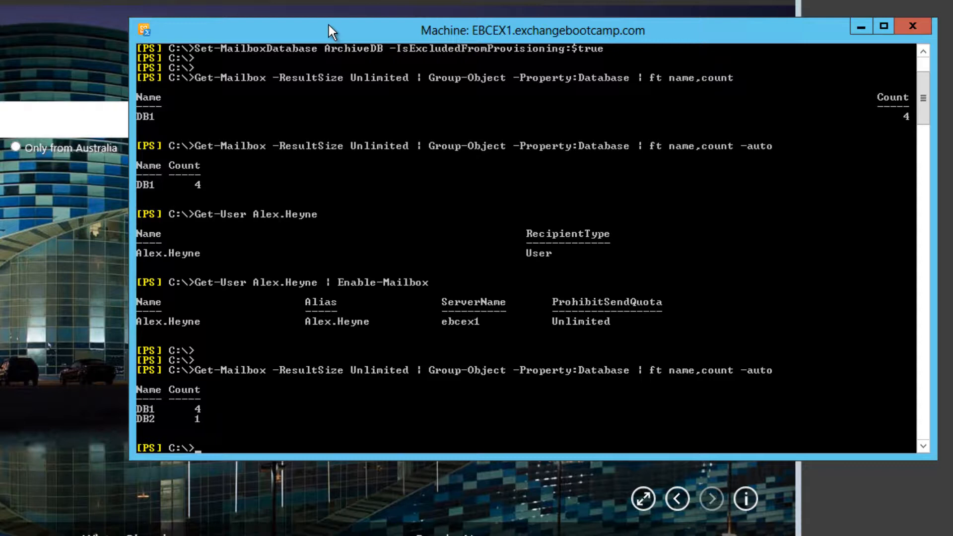
List the users in the Brisbane organizational unit with Get-User -OrganizationalUnit Brisbane
{"action": "type", "text": "Get-User -OrganizationalUnit"}
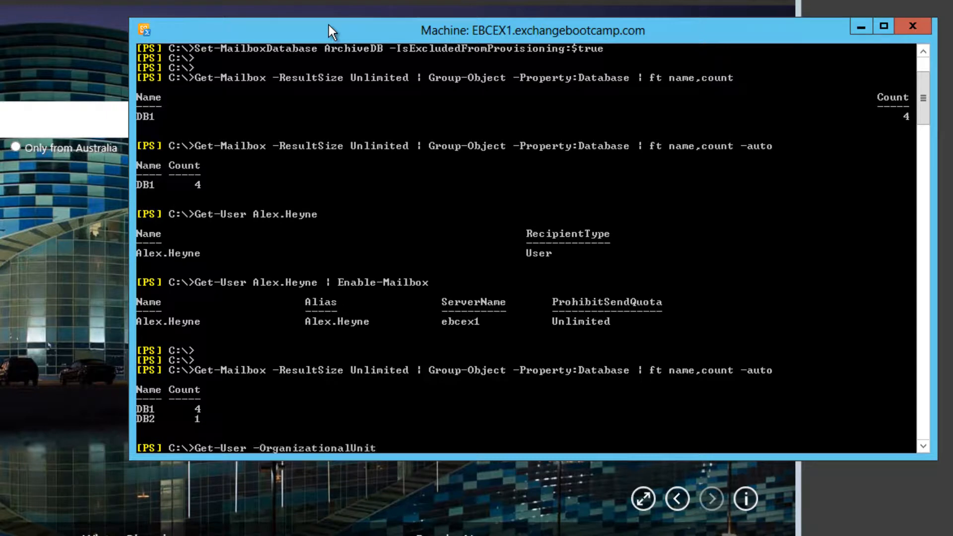
{"action": "type", "text": " Brisbane"}
{"action": "key", "text": "Return"}
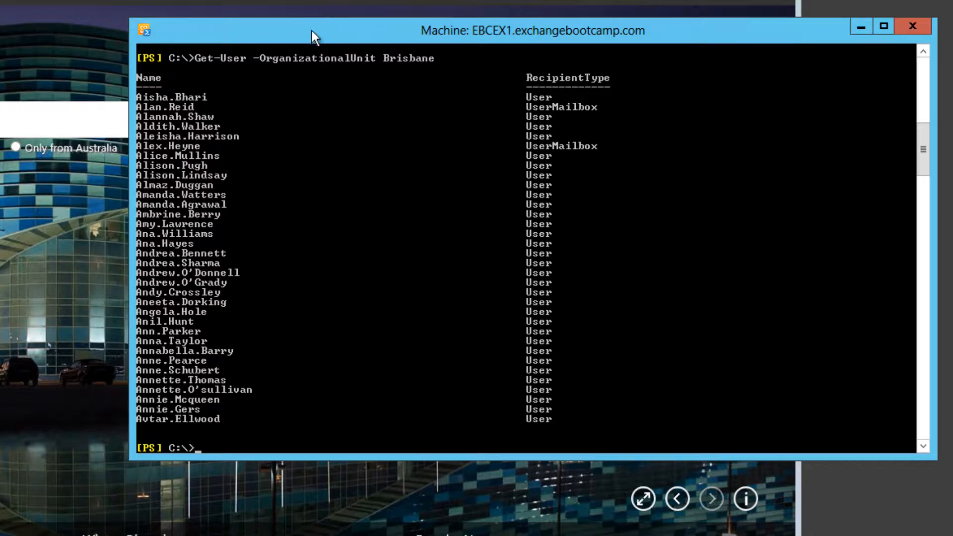
Mailbox-enable the Brisbane users with Get-User -OrganizationalUnit Brisbane | Enable-Mailbox and review the output
{"action": "key", "text": "Up"}
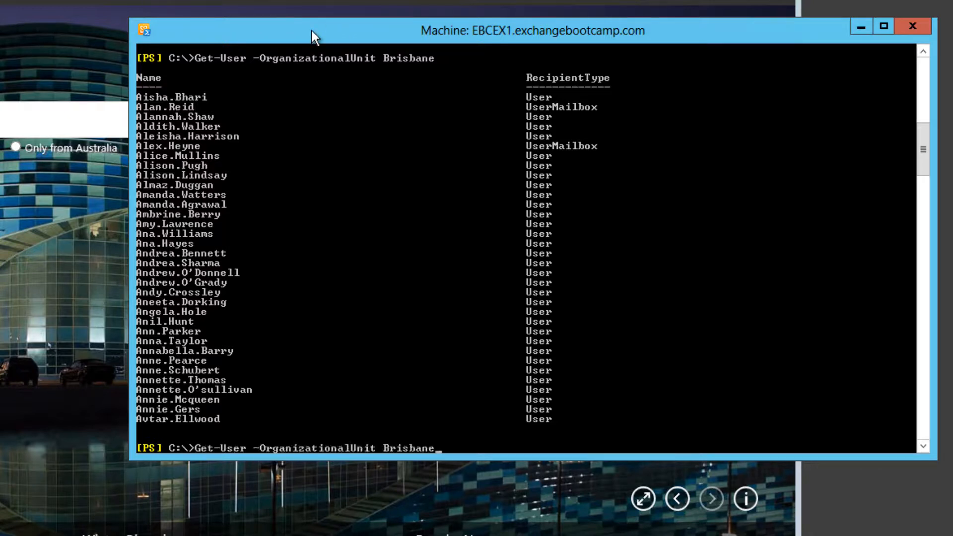
{"action": "type", "text": "| enable-m"}
{"action": "key", "text": "Tab"}
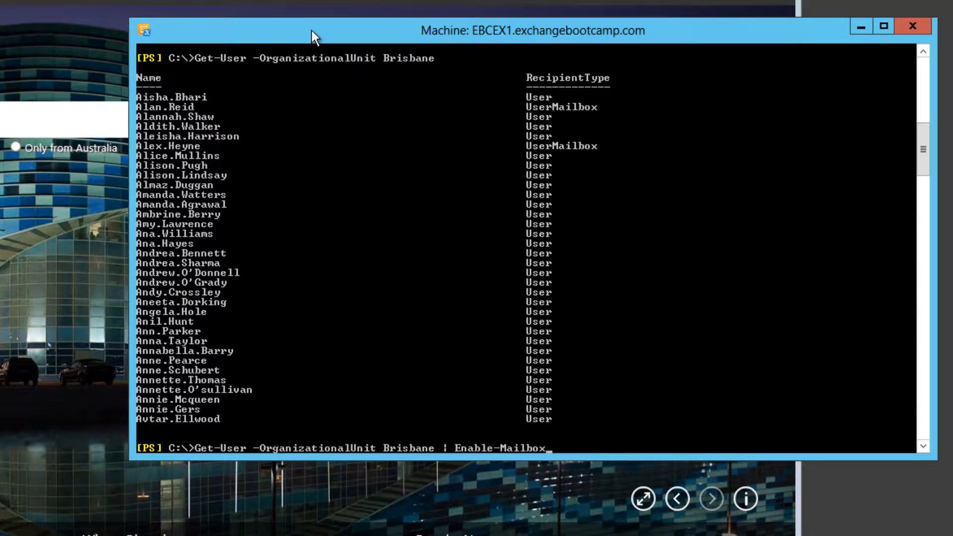
{"action": "key", "text": "Return"}
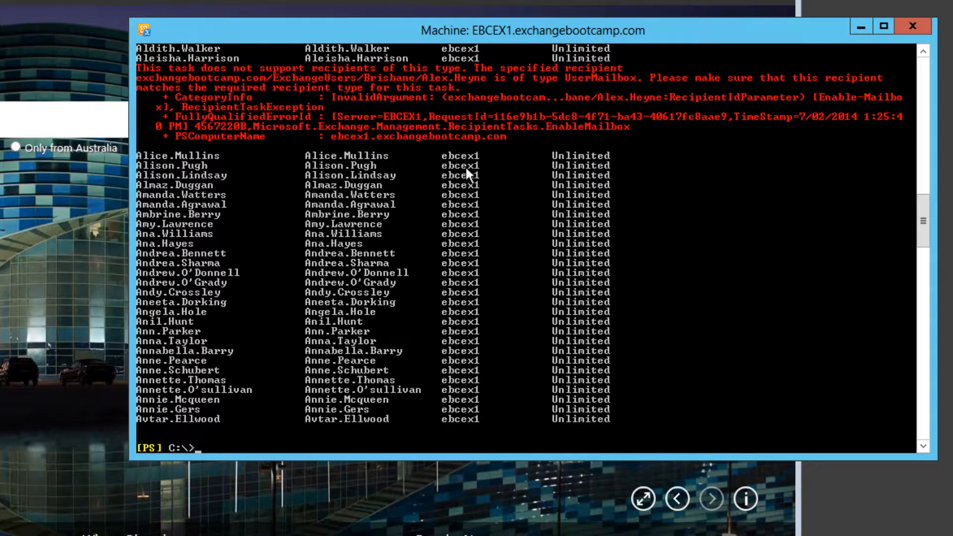
{"action": "scroll", "coordinate": [423, 215], "scroll_direction": "up", "scroll_amount": 12}
{"action": "scroll", "coordinate": [423, 216], "scroll_direction": "down", "scroll_amount": 7}
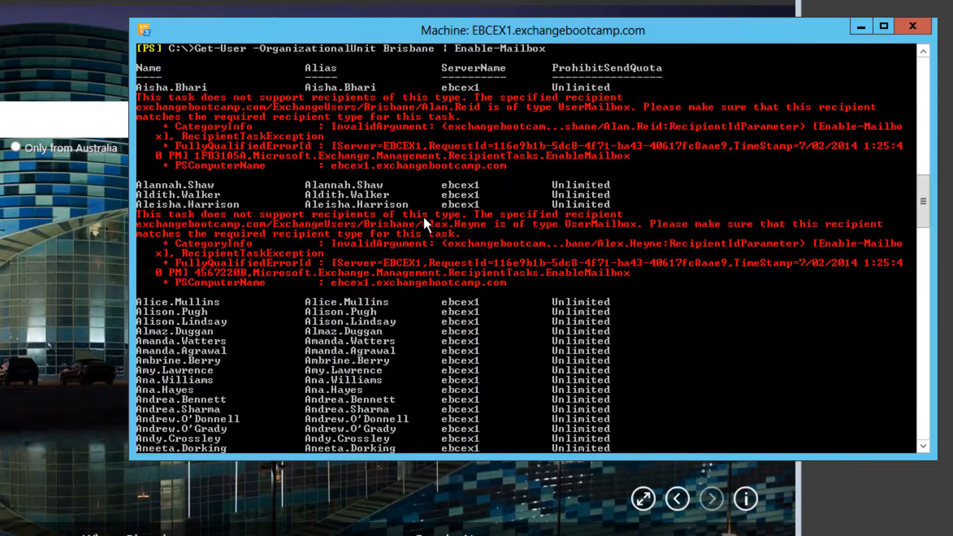
{"action": "scroll", "coordinate": [423, 215], "scroll_direction": "down", "scroll_amount": 6}
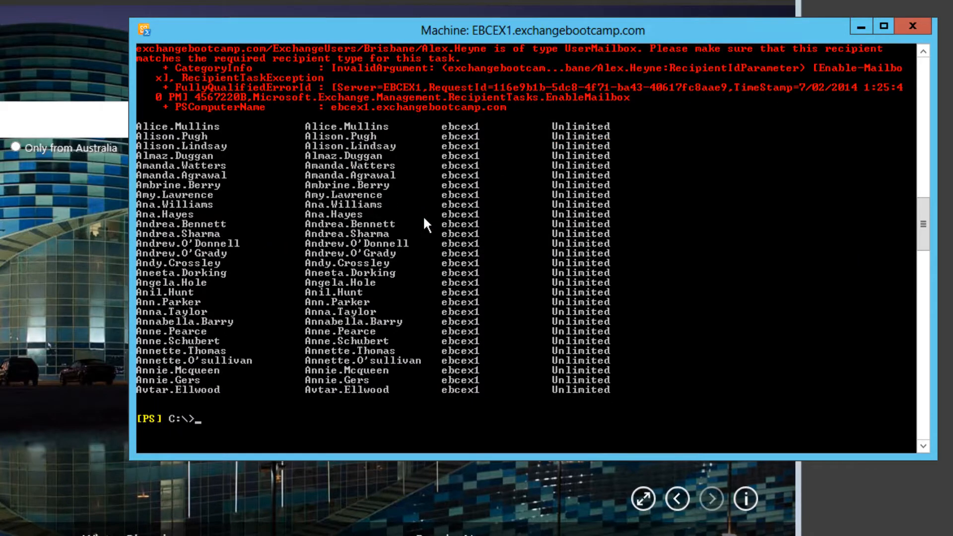
Rerun the auto-sized mailbox count grouped by database after enabling the Brisbane users
{"action": "key", "text": "Return"}
{"action": "key", "text": "Return"}
{"action": "key", "text": "Up"}
{"action": "key", "text": "Up"}
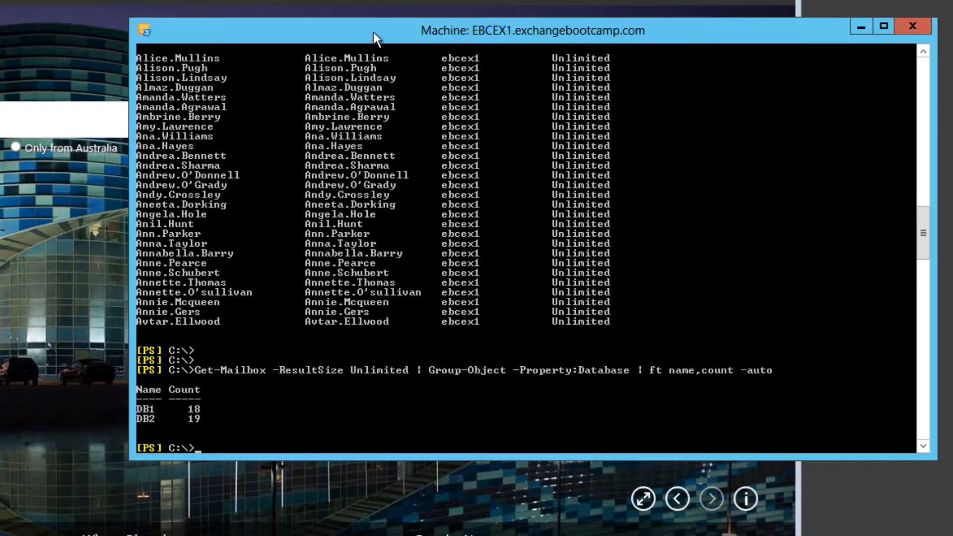
Mailbox-enable all users in the Sydney organizational unit with Get-User -OrganizationalUnit Sydney | Enable-Mailbox
{"action": "type", "text": "get-user"}
{"action": "key", "text": "Tab"}
{"action": "type", "text": "-or"}
{"action": "key", "text": "Tab"}
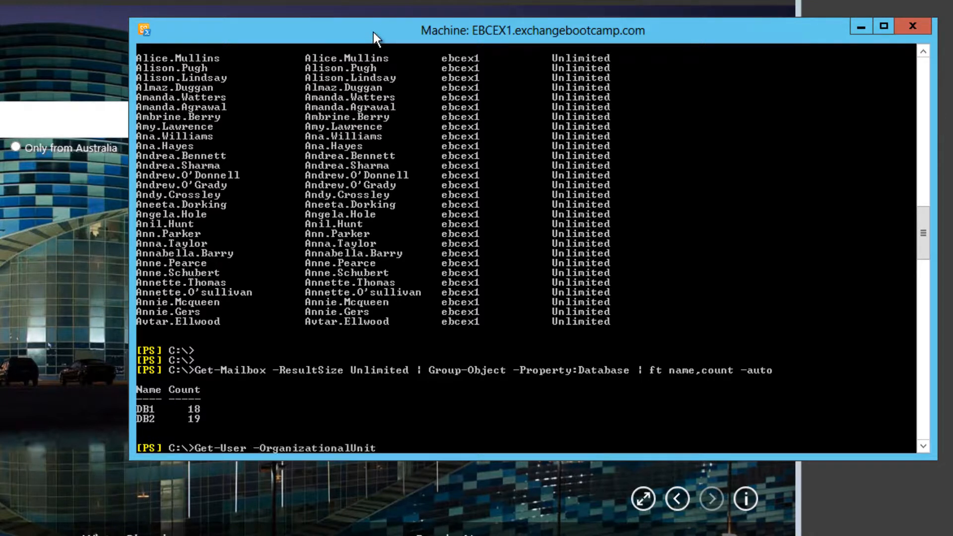
{"action": "type", "text": "Sydney | enable-mai"}
{"action": "key", "text": "Tab"}
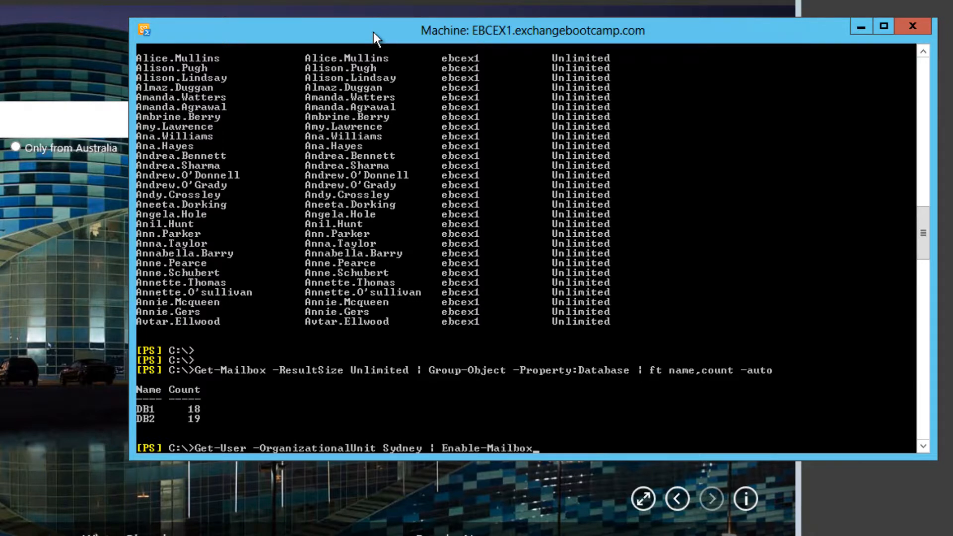
{"action": "key", "text": "Return"}
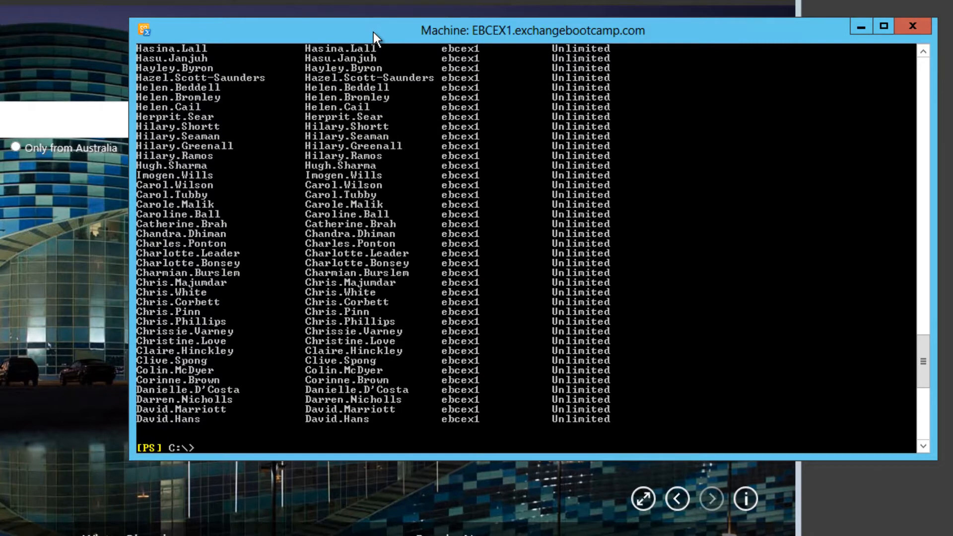
Reuse the previous command with Sydney replaced by Melbourne to mailbox-enable all users in the Melbourne organizational unit
{"action": "key", "text": "Up"}
{"action": "key", "text": "Left"}
{"action": "key", "text": "Left"}
{"action": "key", "text": "Left"}
{"action": "key", "text": "Left"}
{"action": "key", "text": "Left"}
{"action": "key", "text": "Left"}
{"action": "key", "text": "Left"}
{"action": "key", "text": "Left"}
{"action": "key", "text": "Left"}
{"action": "key", "text": "Left"}
{"action": "key", "text": "Left"}
{"action": "key", "text": "Left"}
{"action": "key", "text": "Left"}
{"action": "key", "text": "Left"}
{"action": "key", "text": "Left"}
{"action": "key", "text": "Left"}
{"action": "key", "text": "Left"}
{"action": "key", "text": "Left"}
{"action": "key", "text": "Left"}
{"action": "key", "text": "Left"}
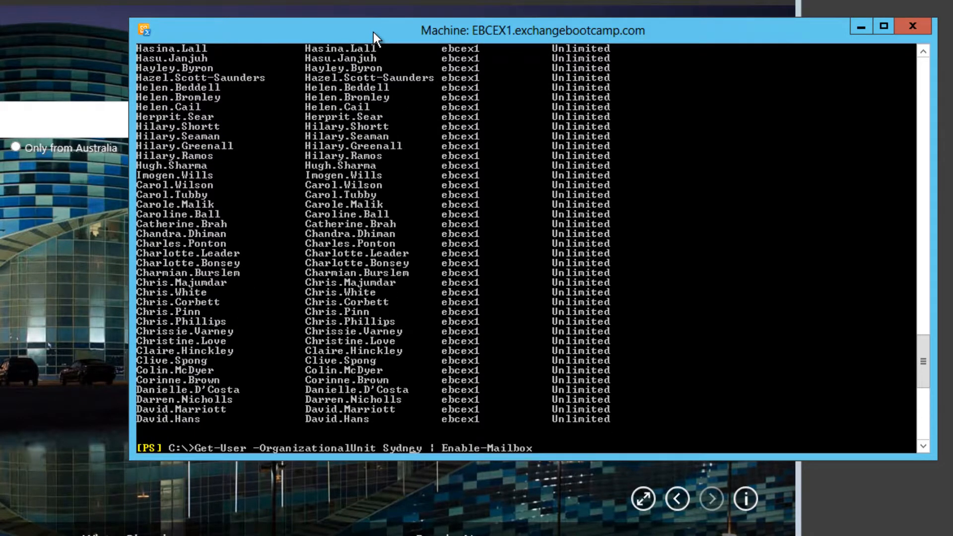
{"action": "type", "text": "Melbourne"}
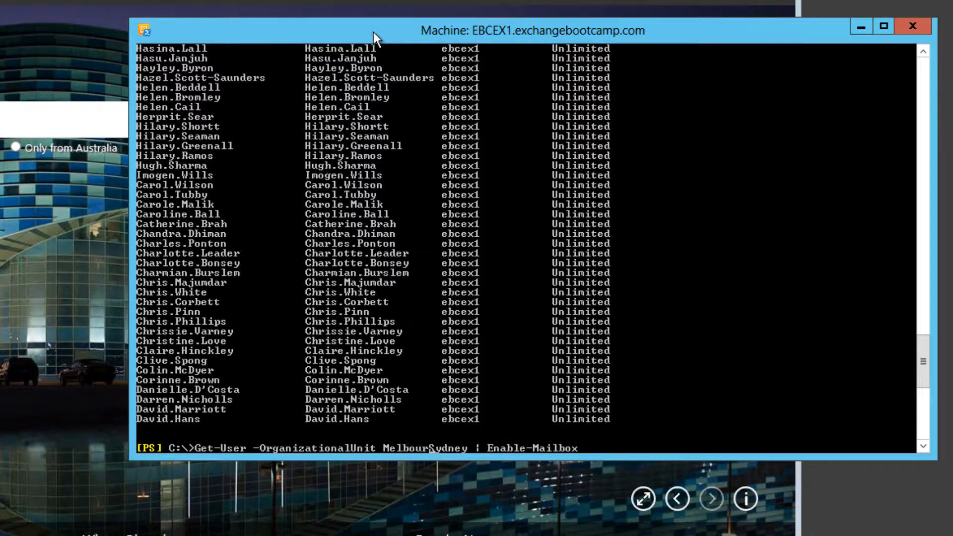
{"action": "key", "text": "Delete"}
{"action": "key", "text": "Delete"}
{"action": "key", "text": "Delete"}
{"action": "key", "text": "Delete"}
{"action": "key", "text": "Delete"}
{"action": "key", "text": "Delete"}
{"action": "key", "text": "Return"}
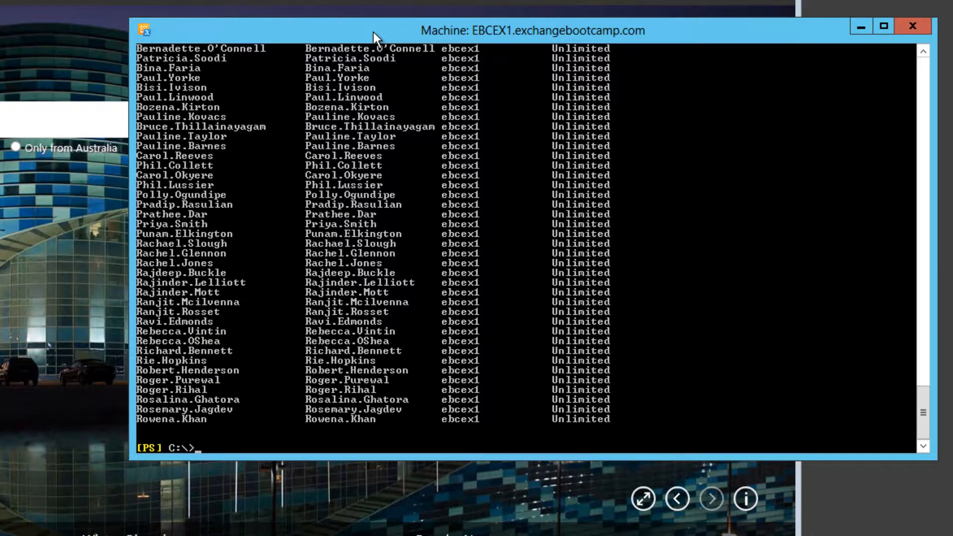
Recall the auto-sized mailbox count grouped by database and run it after enabling the Melbourne users
{"action": "key", "text": "Return"}
{"action": "key", "text": "Return"}
{"action": "key", "text": "Up"}
{"action": "key", "text": "Up"}
{"action": "key", "text": "Down"}
{"action": "key", "text": "Up"}
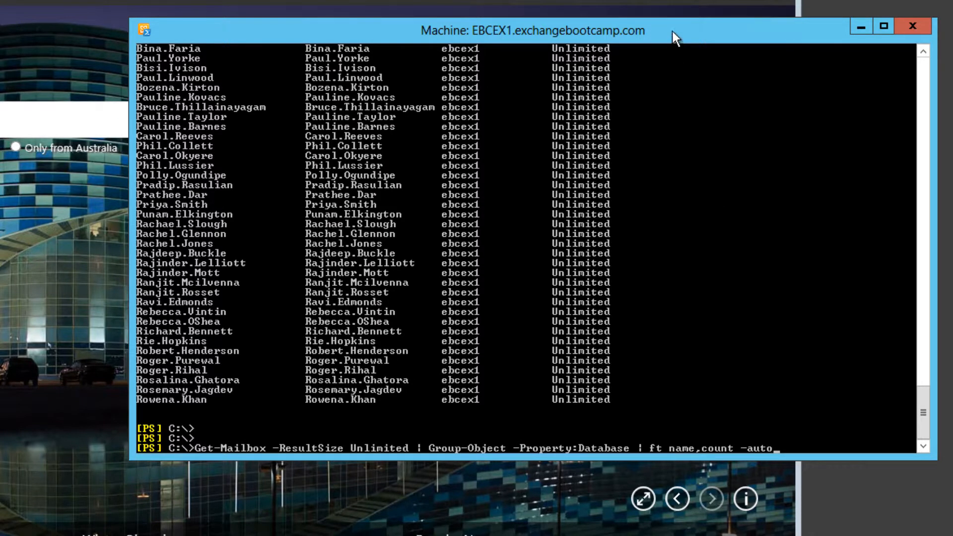
{"action": "key", "text": "Return"}
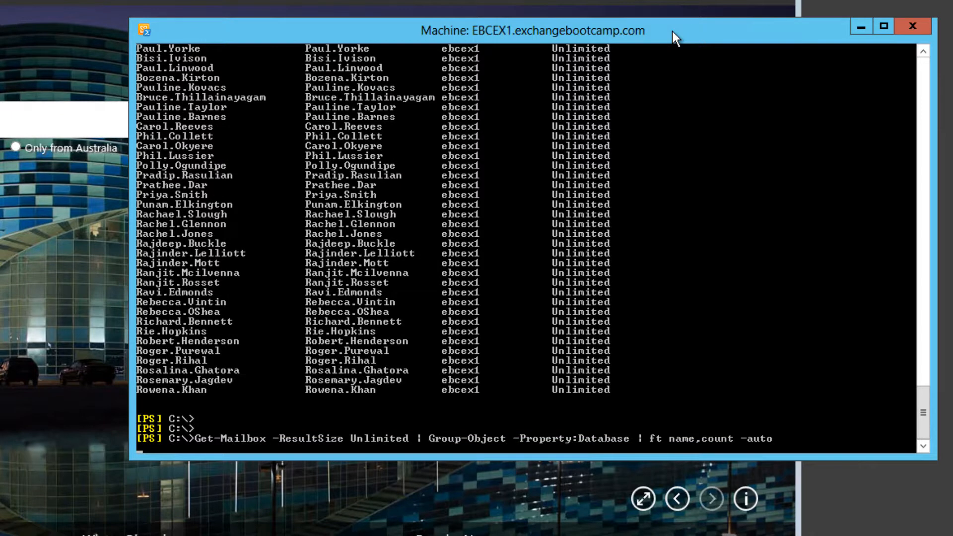